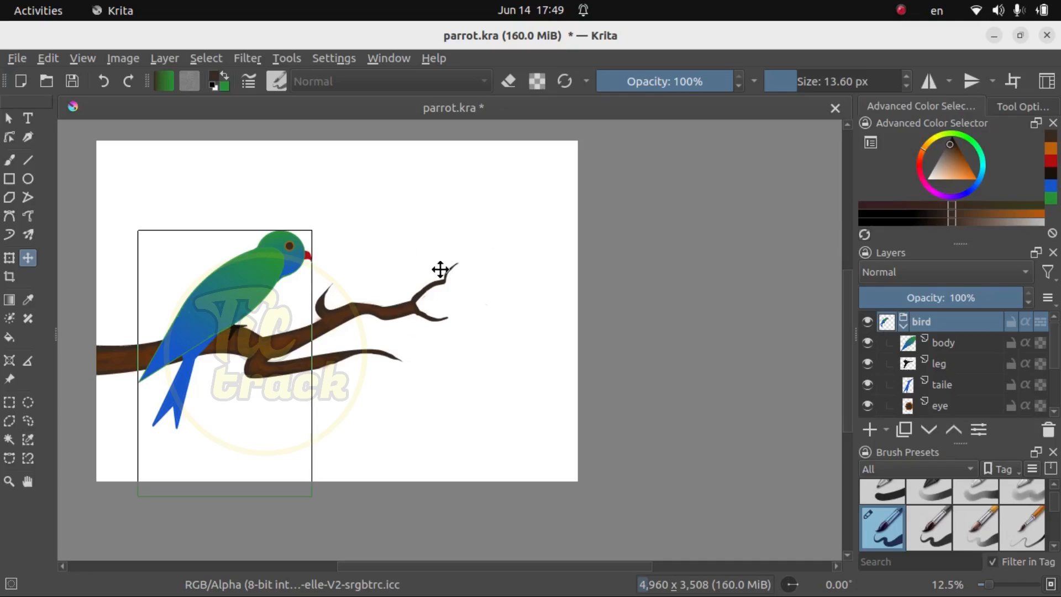
# Step: Hide the bird group and the branch layer so only the white background shows
pyautogui.click(867, 322)
pyautogui.scroll(-2, 917, 376)
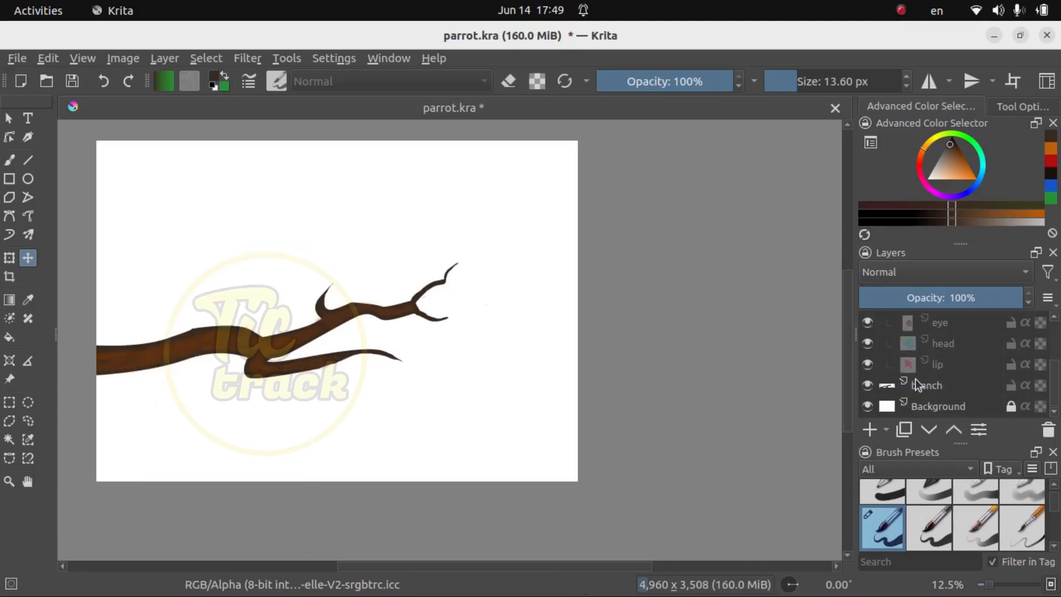
pyautogui.click(867, 385)
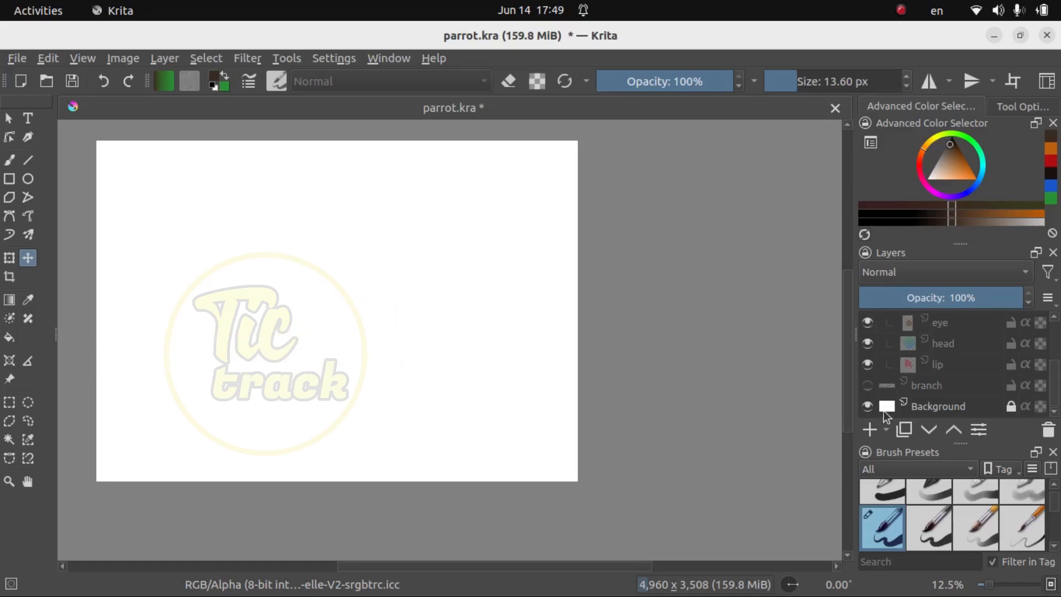
pyautogui.click(870, 430)
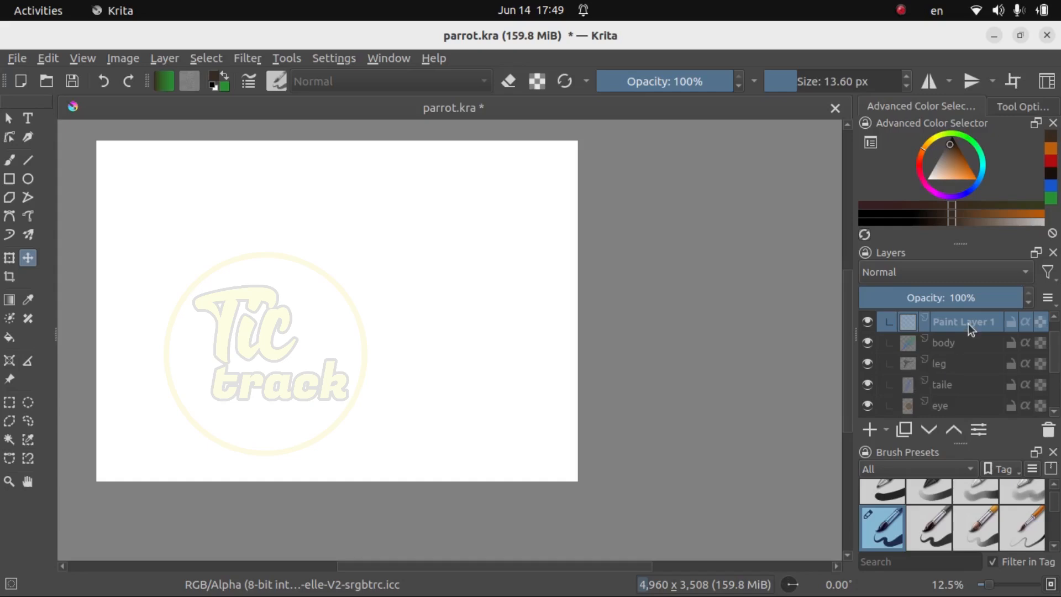
pyautogui.moveTo(953, 326)
pyautogui.scroll(1, 958, 353)
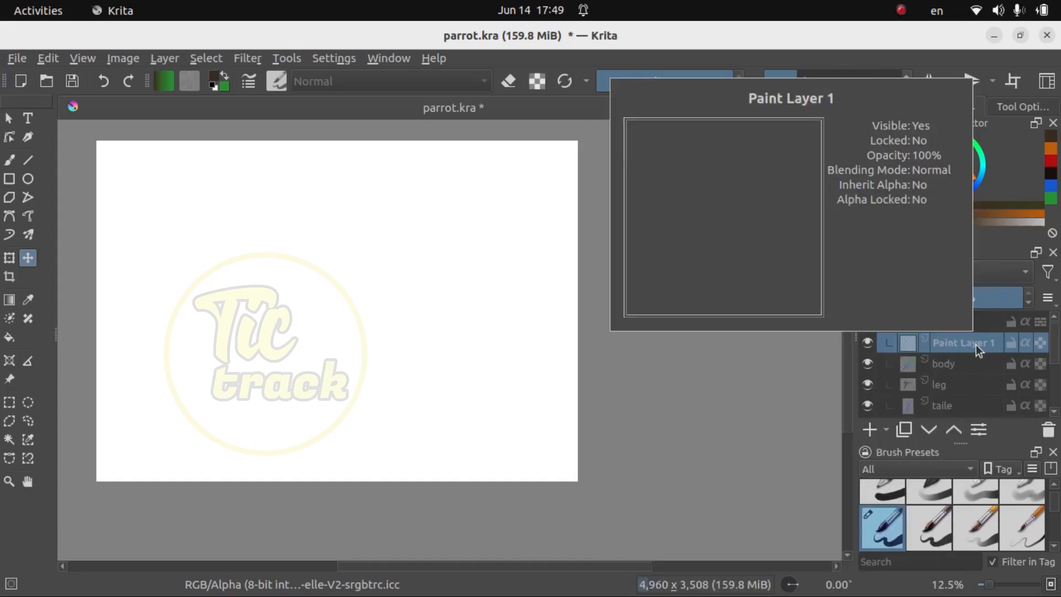
pyautogui.moveTo(977, 344)
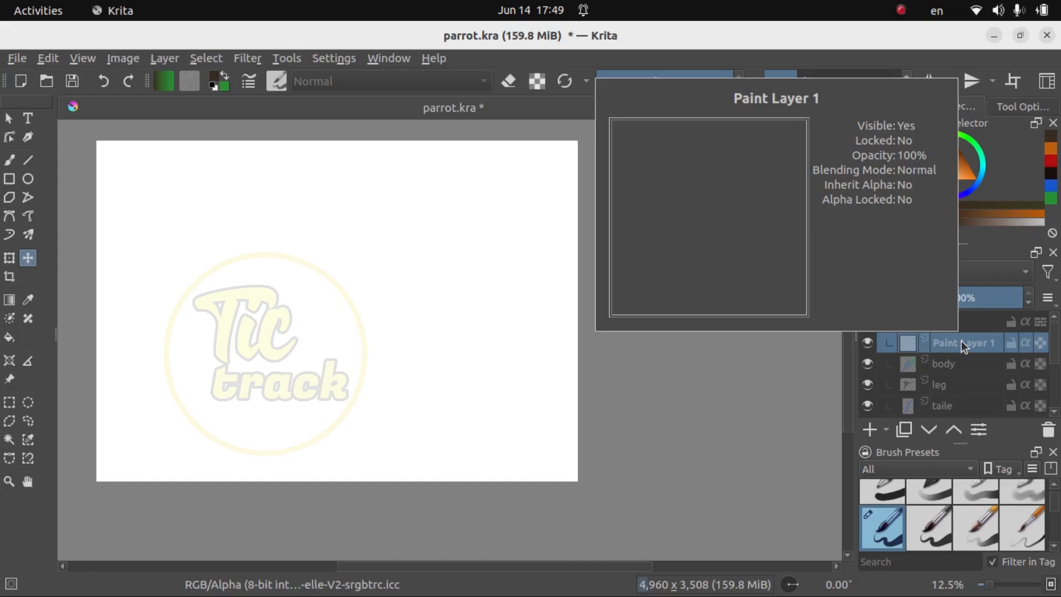
pyautogui.rightClick(960, 340)
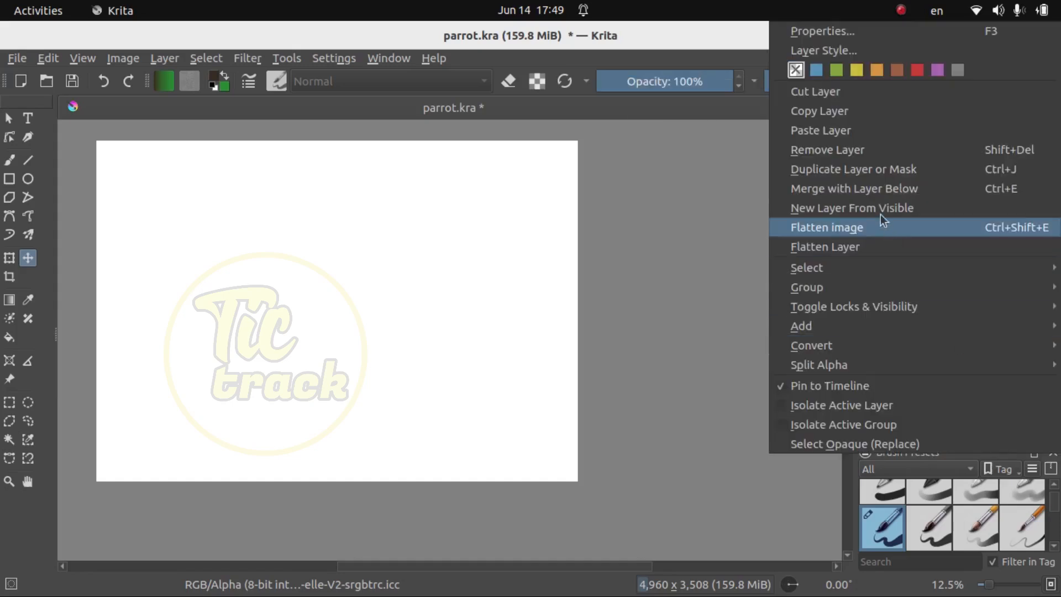
pyautogui.click(871, 151)
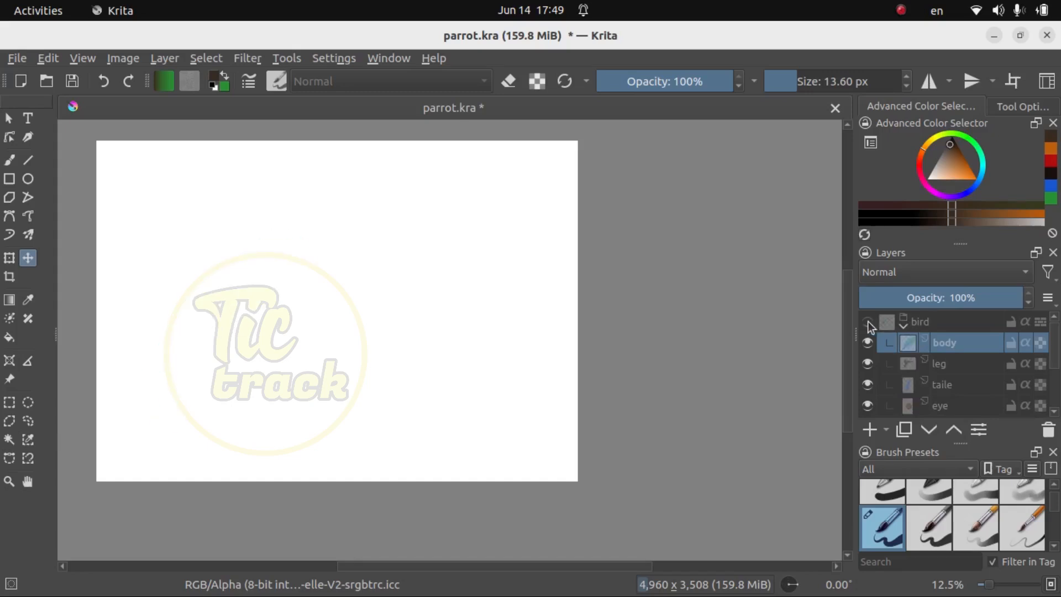
# Step: Add a new paint layer directly above the Background layer and name it leaf
pyautogui.scroll(-2, 964, 385)
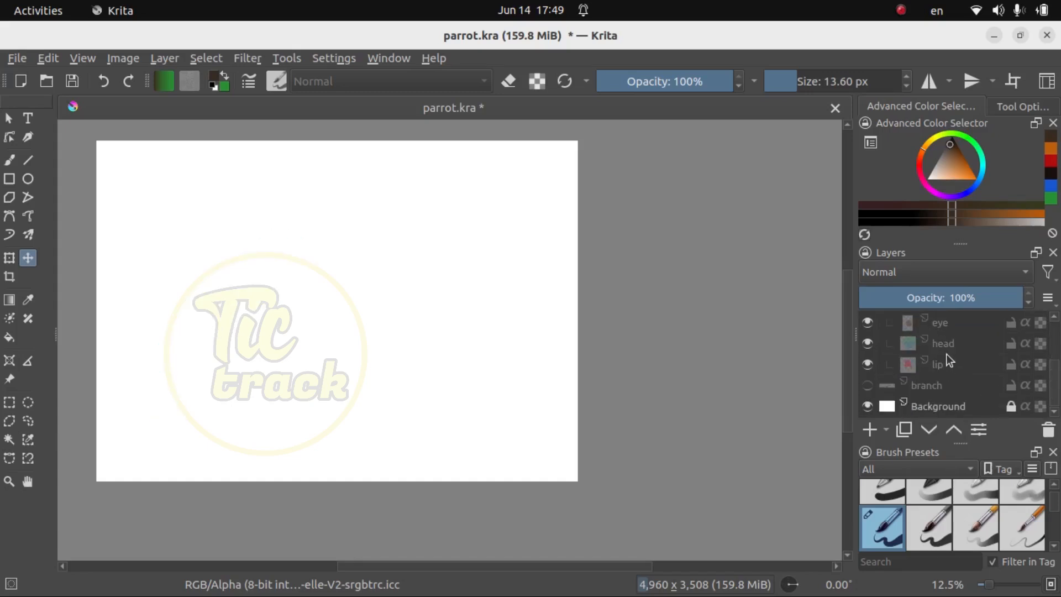
pyautogui.click(936, 405)
pyautogui.click(868, 433)
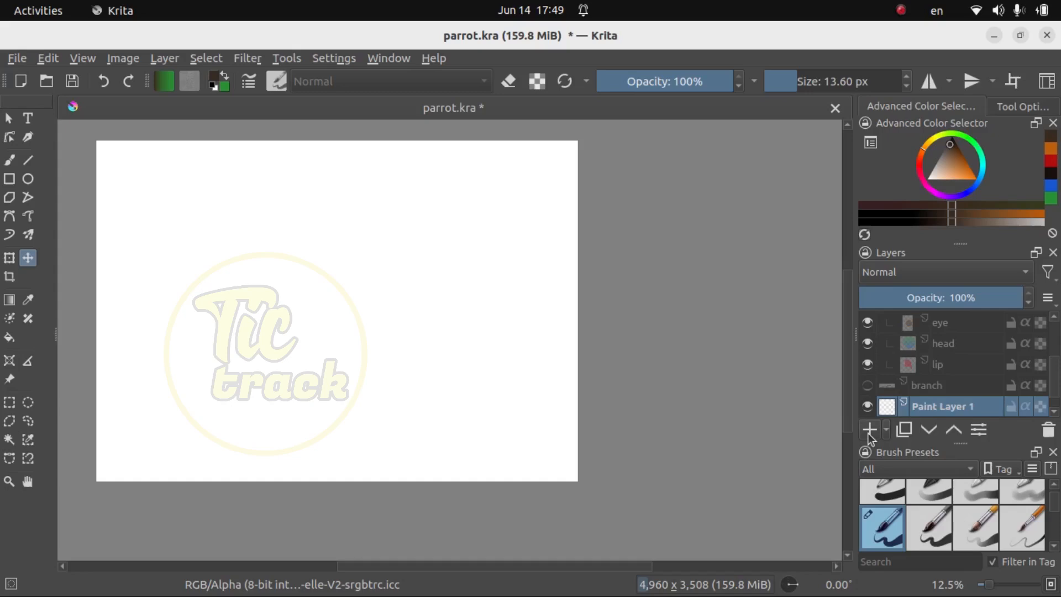
pyautogui.scroll(-1, 965, 384)
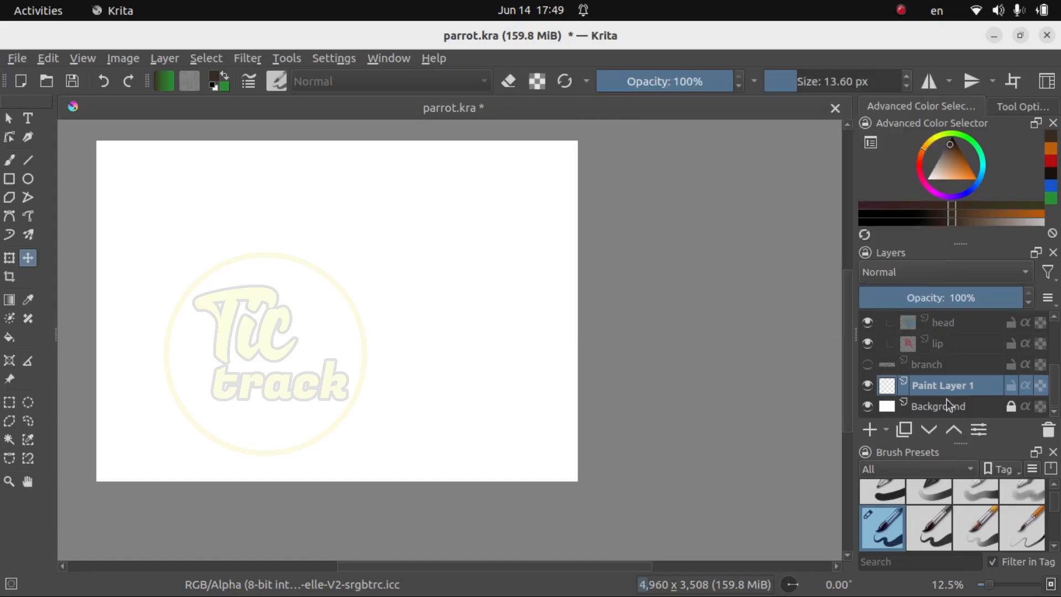
pyautogui.doubleClick(968, 386)
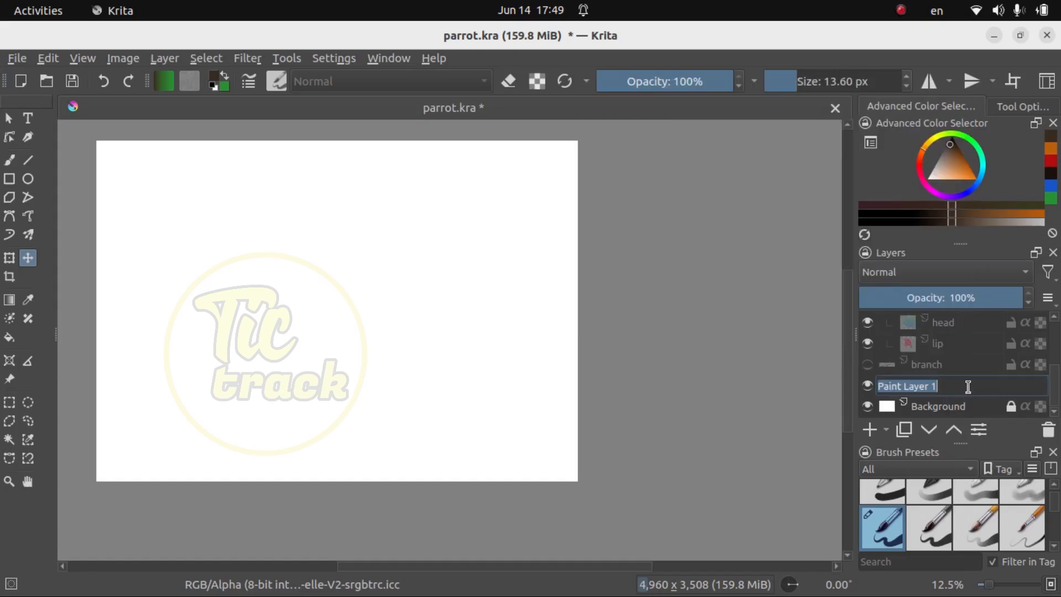
pyautogui.write('leaf')
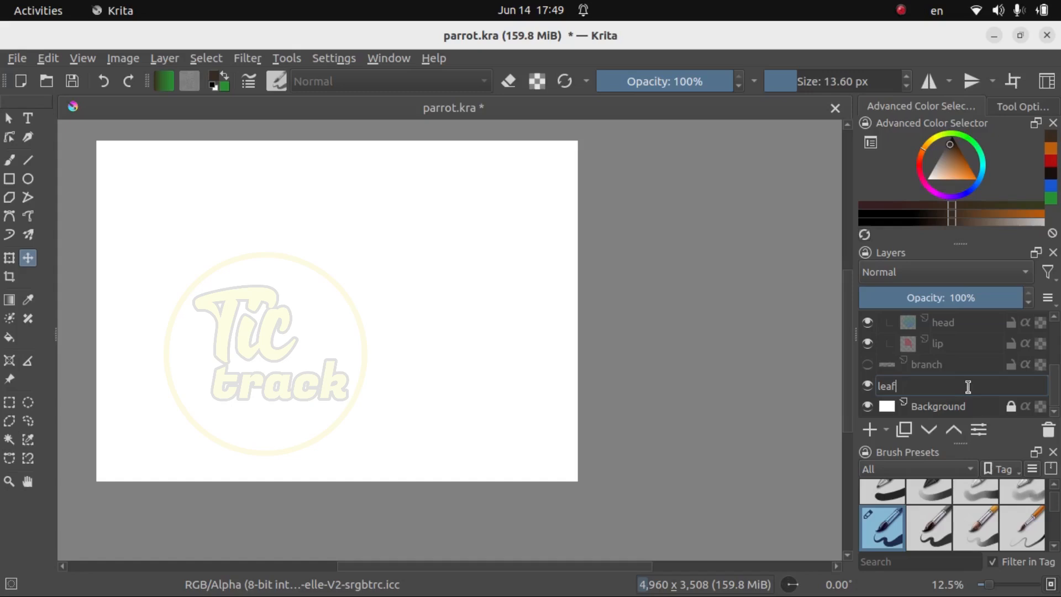
pyautogui.press('Return')
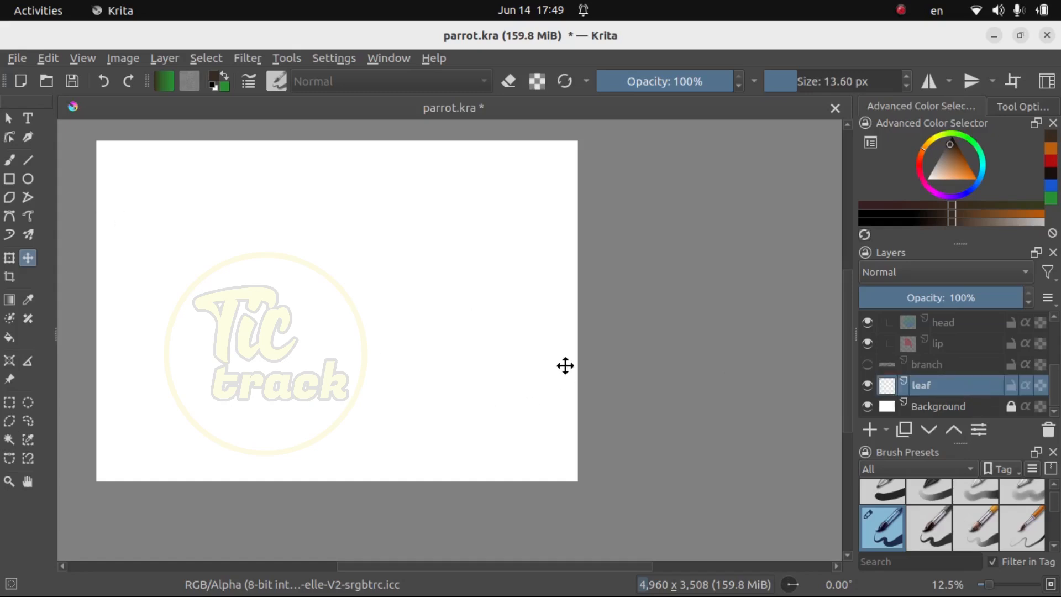
# Step: Swap green in as the foreground color and draw a closed, curved leaf outline with a pointed tip using the Bezier Curve tool
pyautogui.click(224, 75)
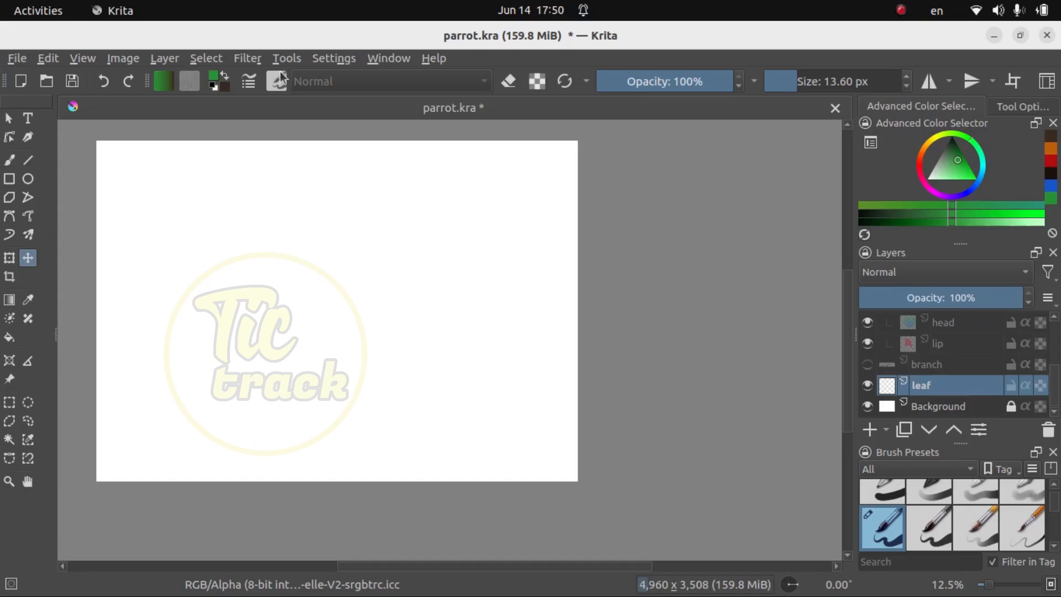
pyautogui.click(10, 216)
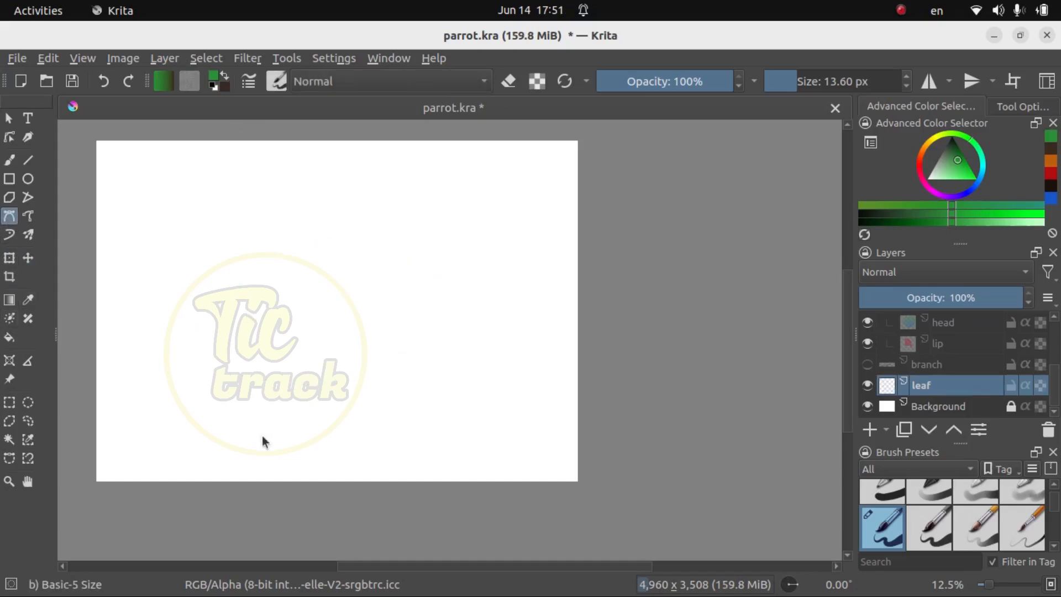
pyautogui.click(175, 352)
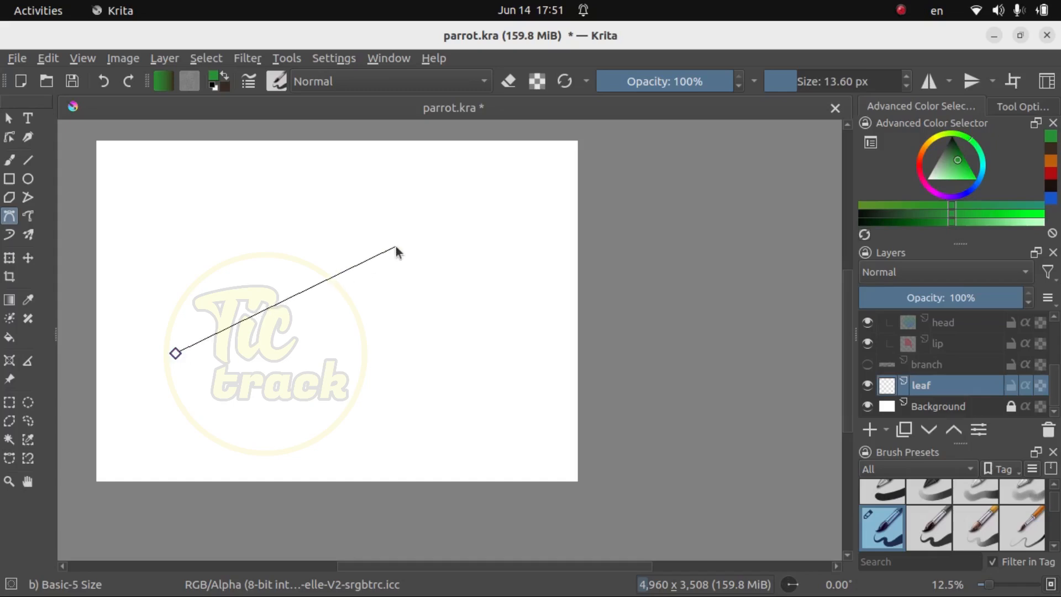
pyautogui.moveTo(380, 256); pyautogui.dragTo(474, 291)
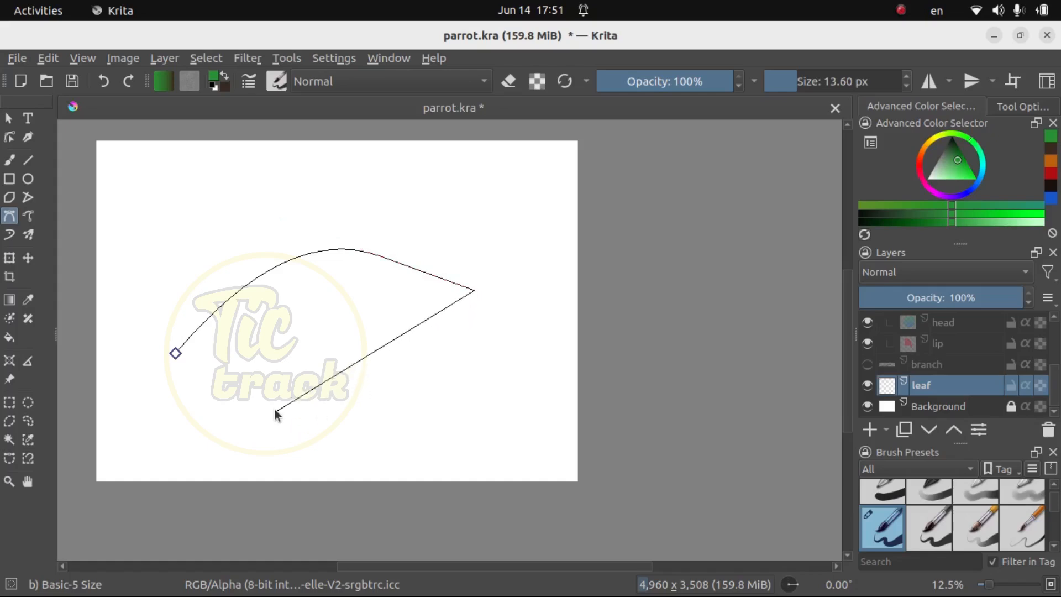
pyautogui.moveTo(296, 389); pyautogui.dragTo(192, 374)
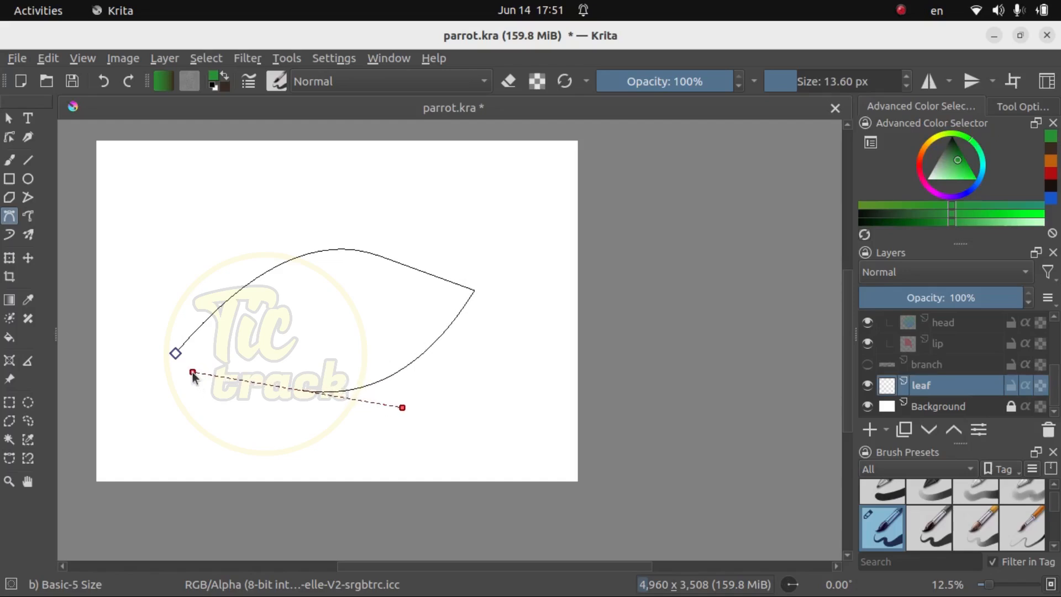
pyautogui.moveTo(193, 373); pyautogui.dragTo(195, 382)
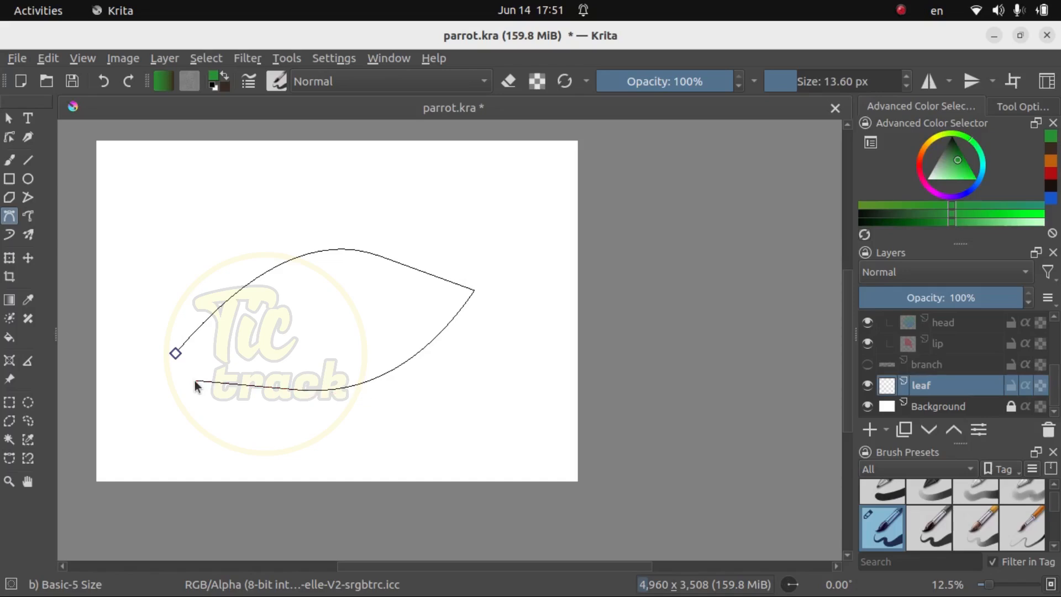
pyautogui.click(176, 352)
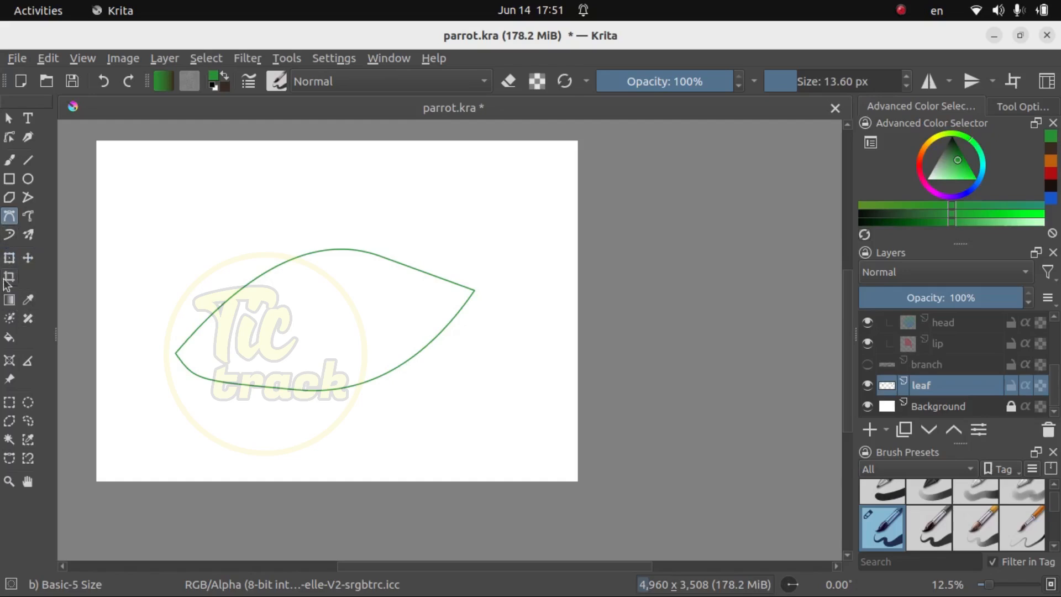
# Step: Draw a straight midrib line from the leaf's base to its pointed tip
pyautogui.click(175, 352)
pyautogui.scroll(4, 474, 290)
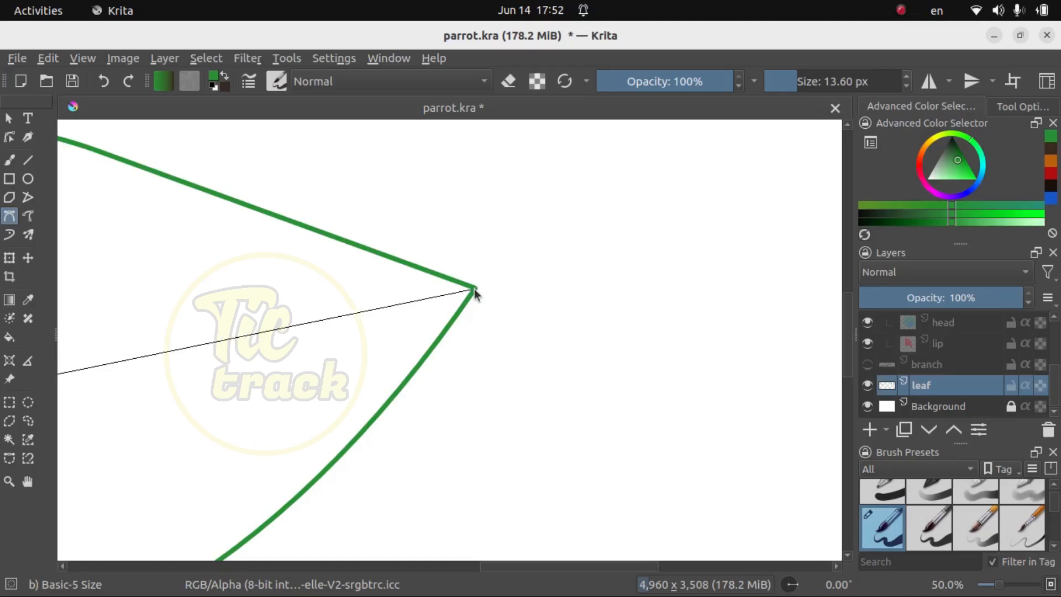
pyautogui.doubleClick(474, 289)
pyautogui.scroll(-4, 483, 322)
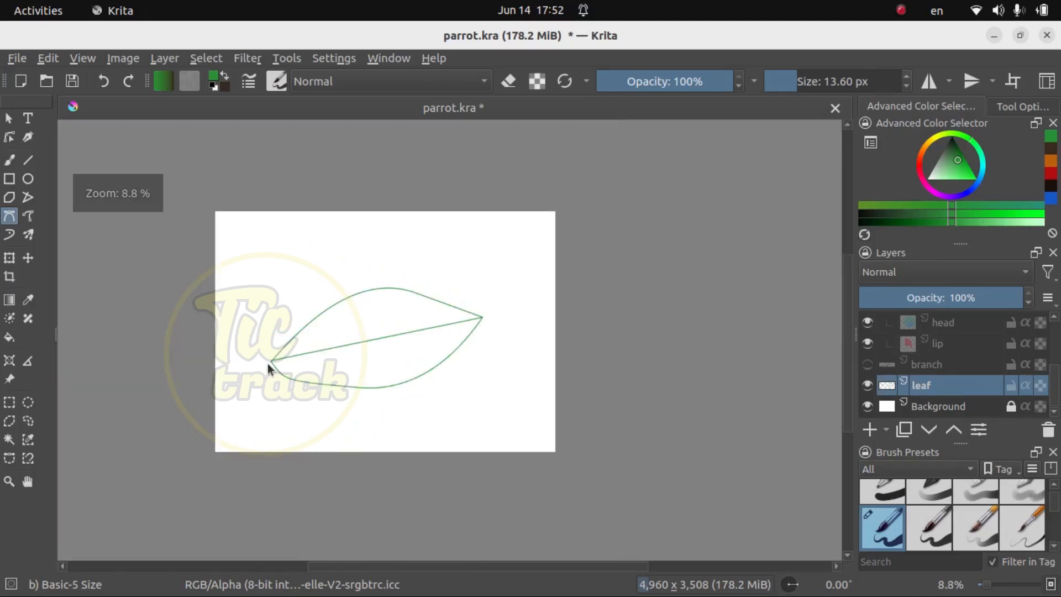
# Step: Transform the leaf to make it slightly narrower by pulling its base side inward
pyautogui.click(10, 258)
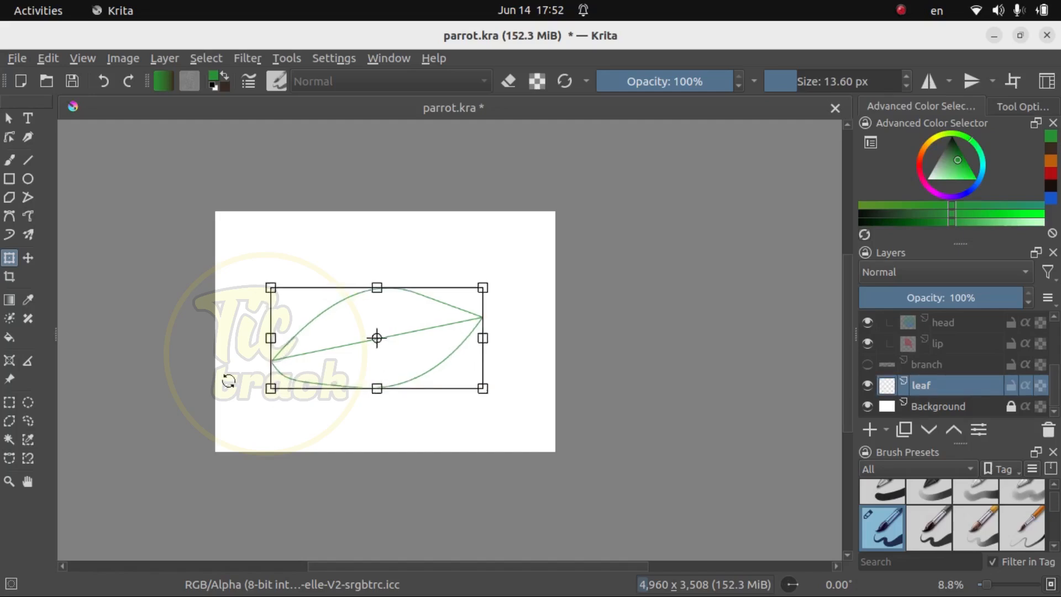
pyautogui.moveTo(268, 339)
pyautogui.mouseDown()
pyautogui.moveTo(254, 339)
pyautogui.moveTo(276, 346)
pyautogui.mouseUp()
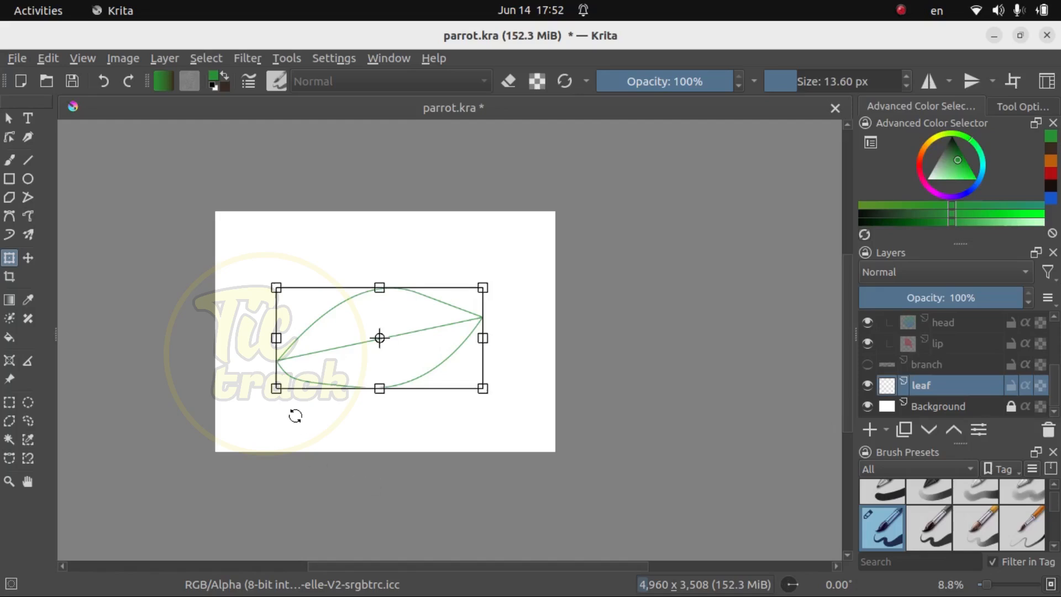
pyautogui.click(8, 118)
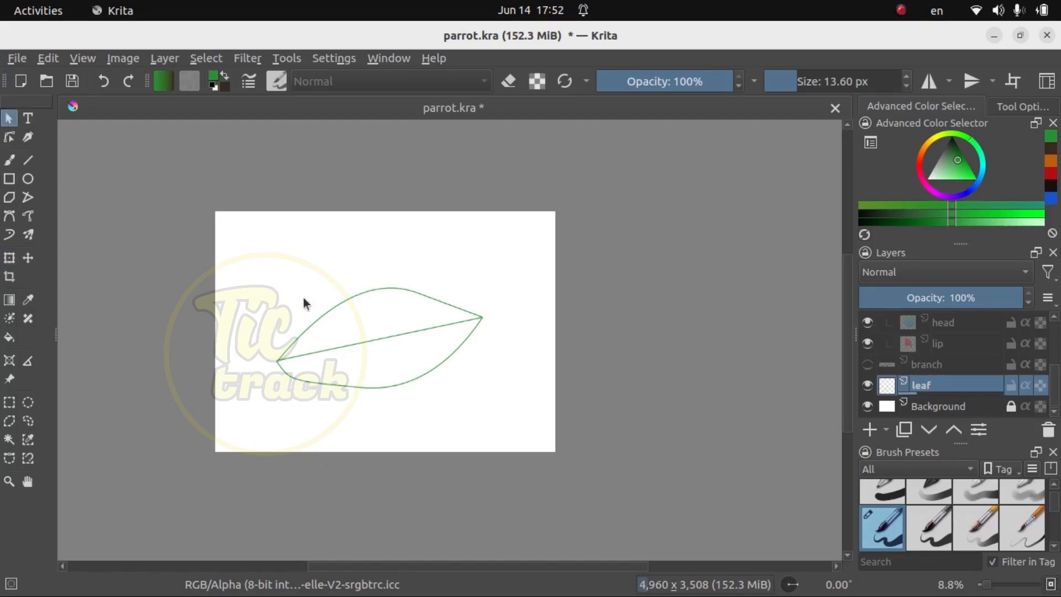
# Step: Fill the leaf's upper half with the current green and its lower half with a darker green
pyautogui.click(9, 338)
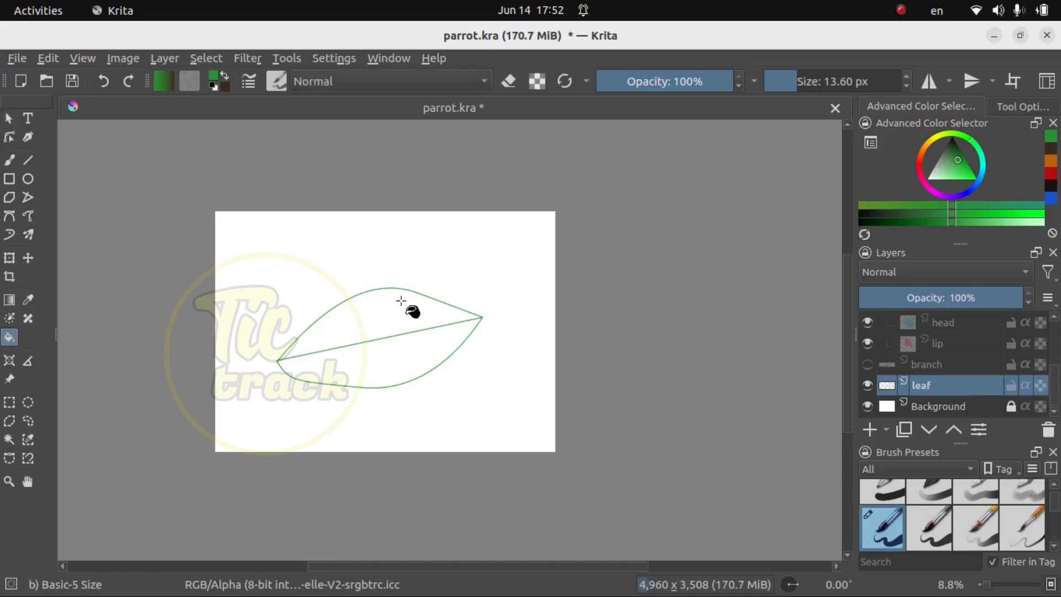
pyautogui.click(404, 310)
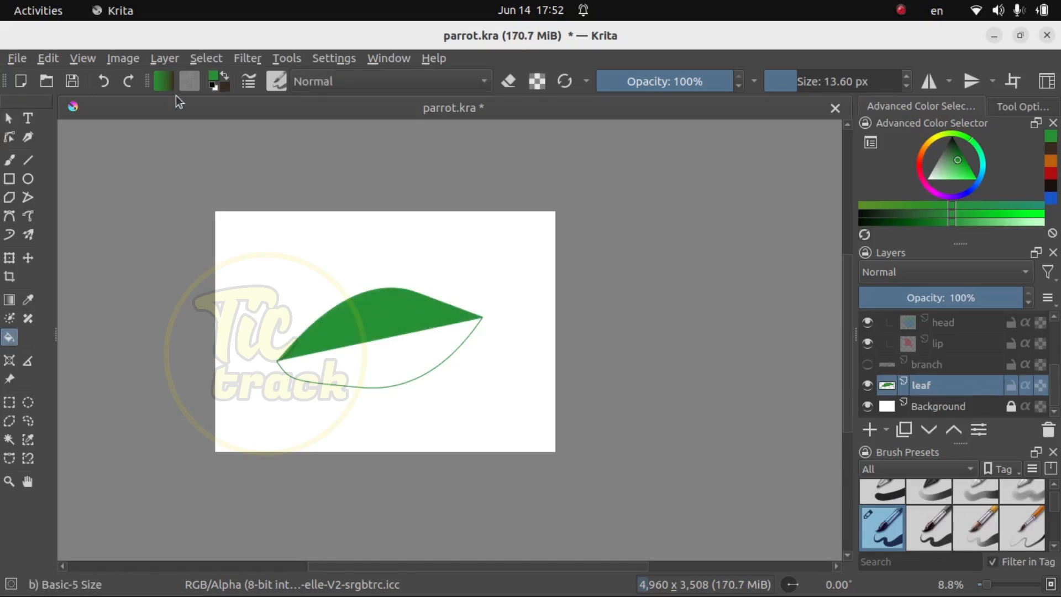
pyautogui.click(214, 77)
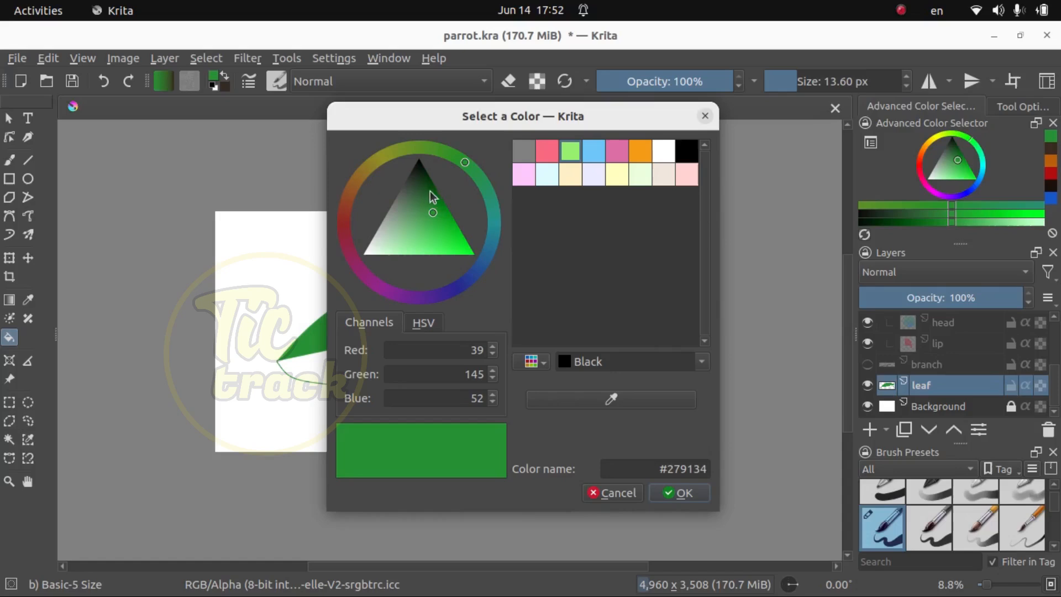
pyautogui.click(433, 197)
pyautogui.click(682, 493)
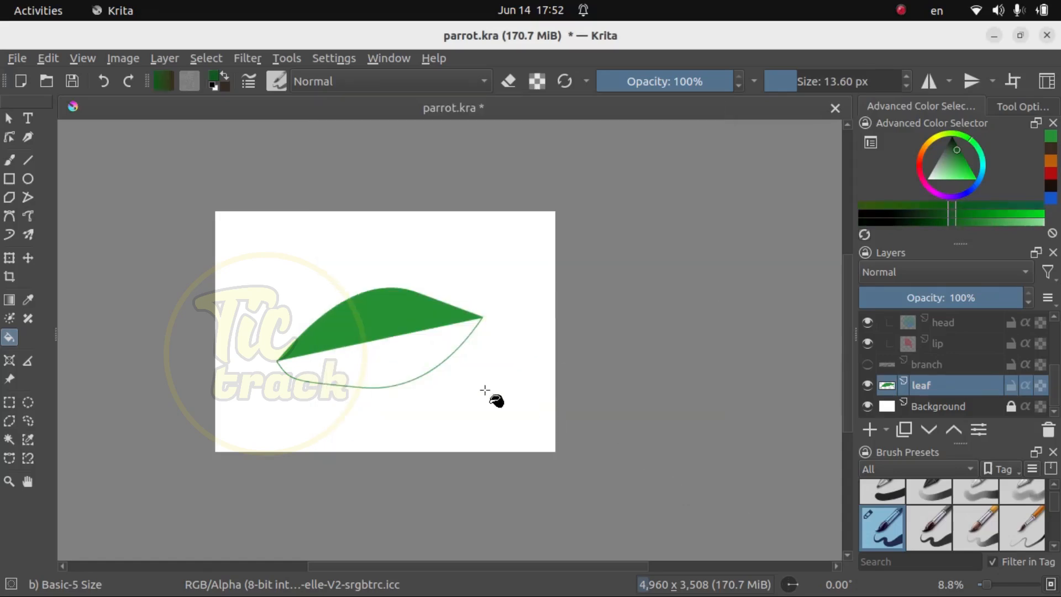
pyautogui.click(408, 365)
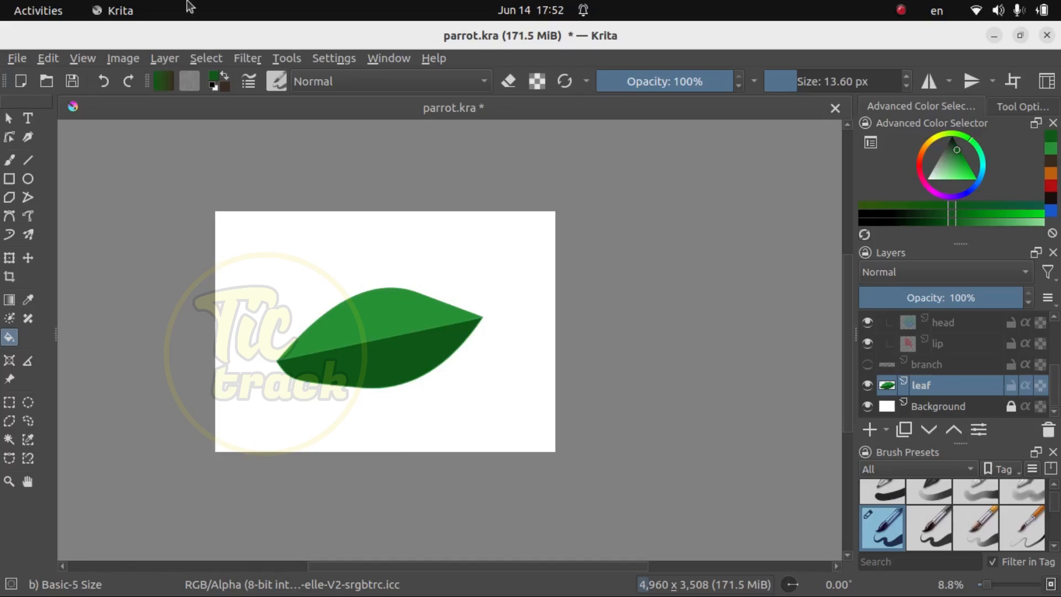
pyautogui.click(903, 11)
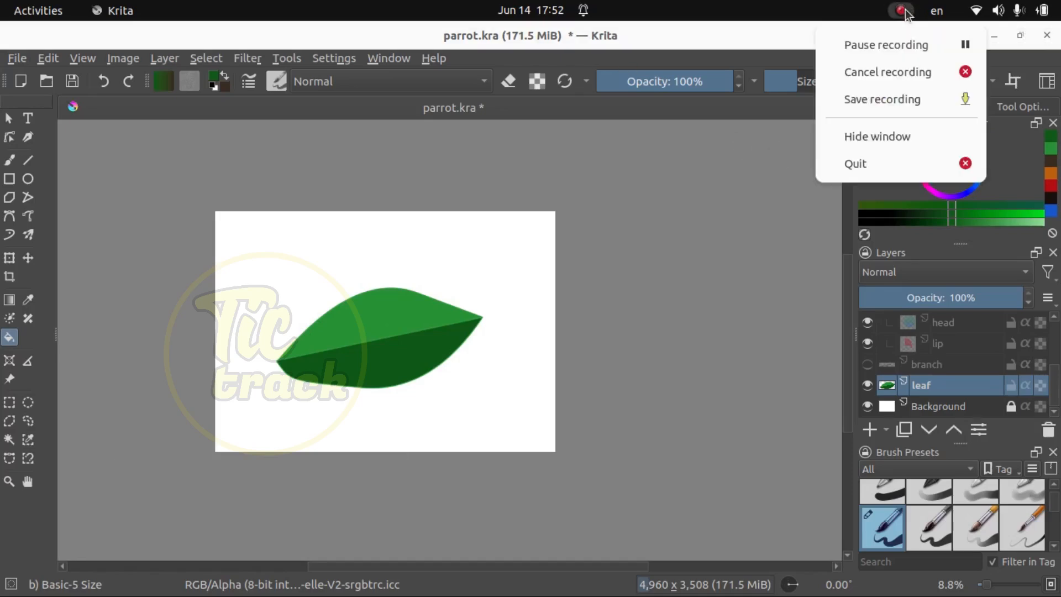
pyautogui.click(902, 11)
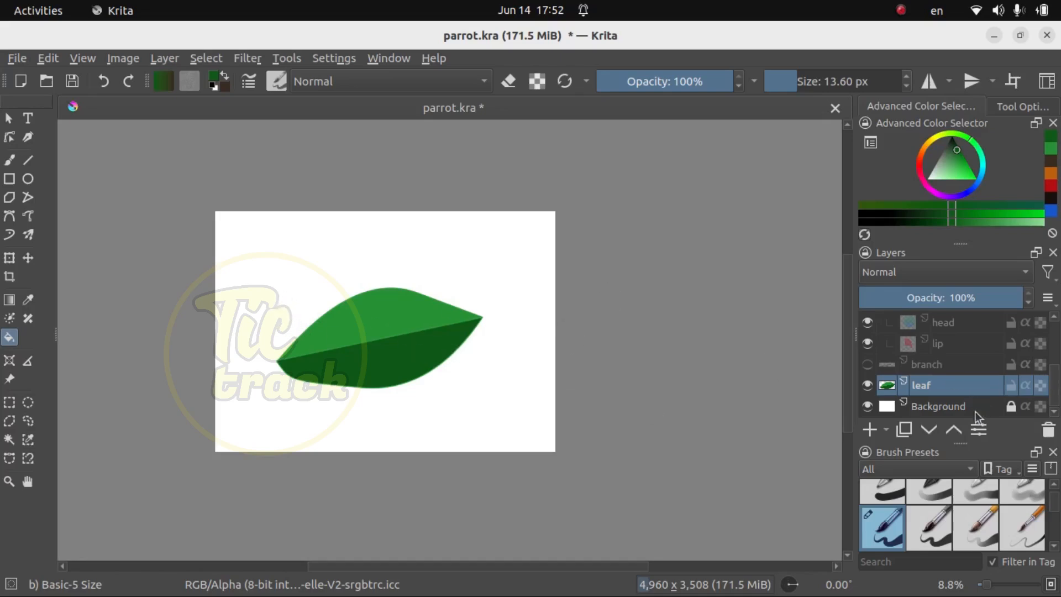
# Step: Hide the Background layer and make a rectangular selection around the whole leaf
pyautogui.click(867, 407)
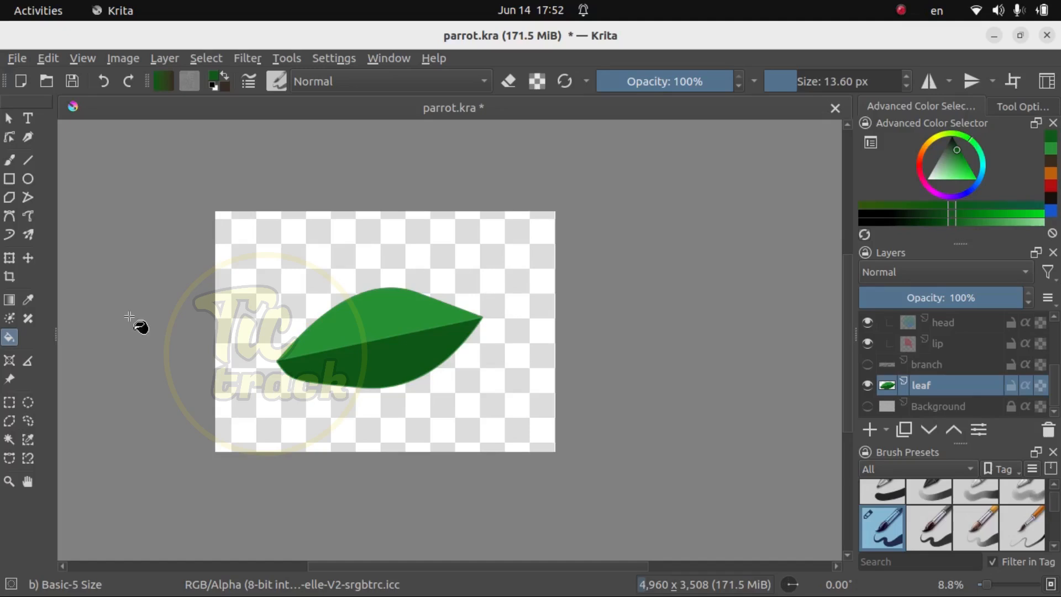
pyautogui.click(9, 403)
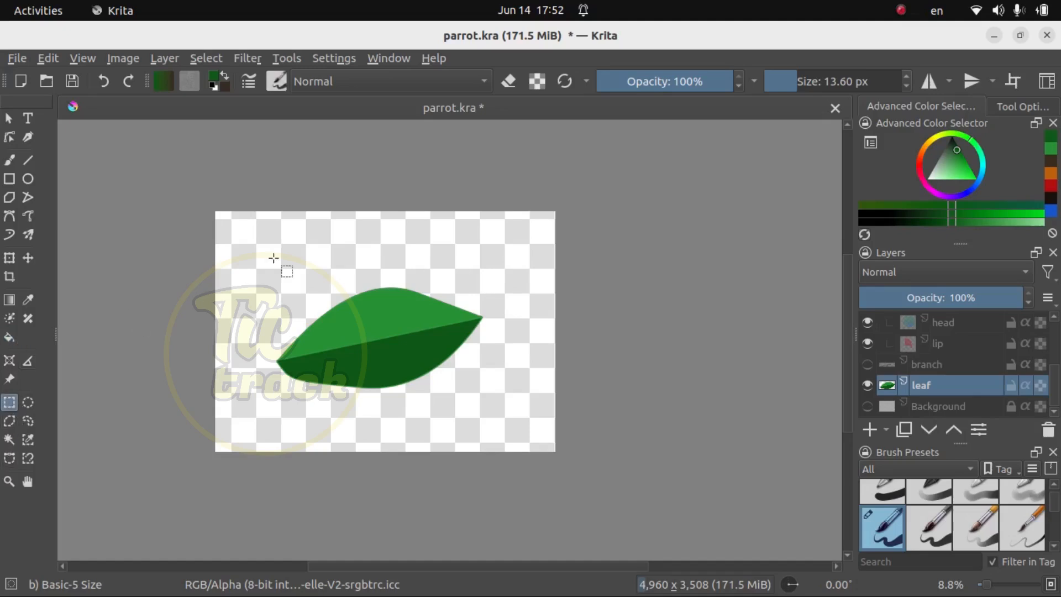
pyautogui.moveTo(255, 260); pyautogui.dragTo(497, 399)
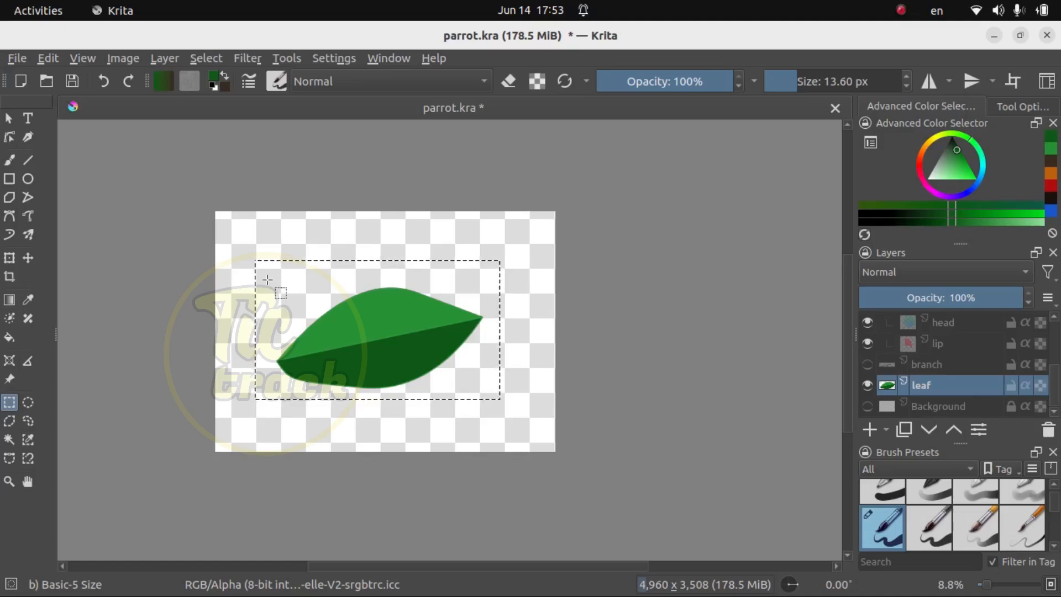
# Step: Reselect the leaf with a tighter rectangle and save it as a predefined brush stamp named newleaf, with Create mask from color turned off
pyautogui.moveTo(267, 275); pyautogui.dragTo(488, 392)
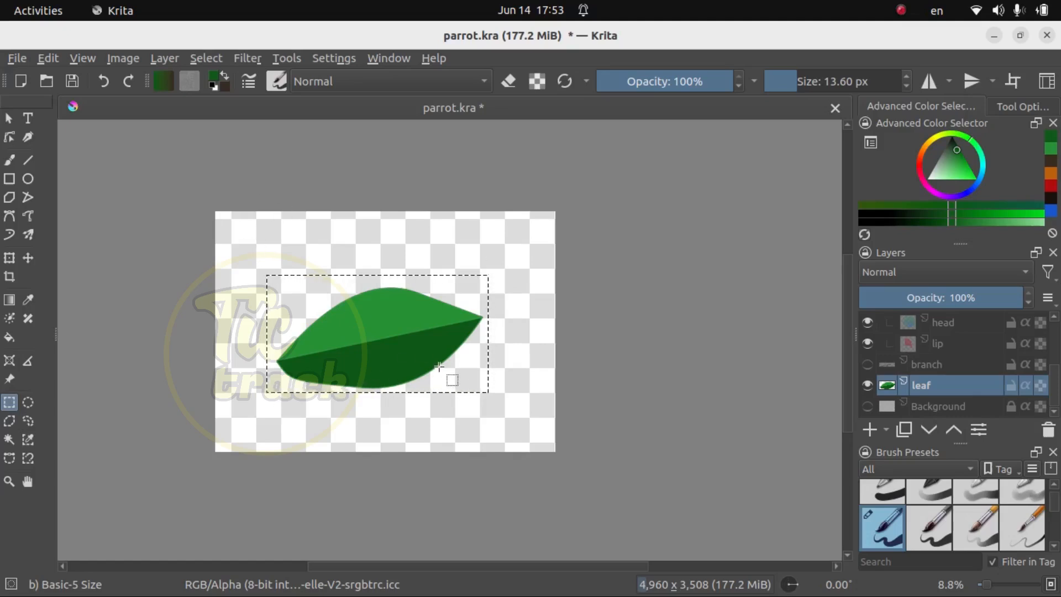
pyautogui.click(252, 84)
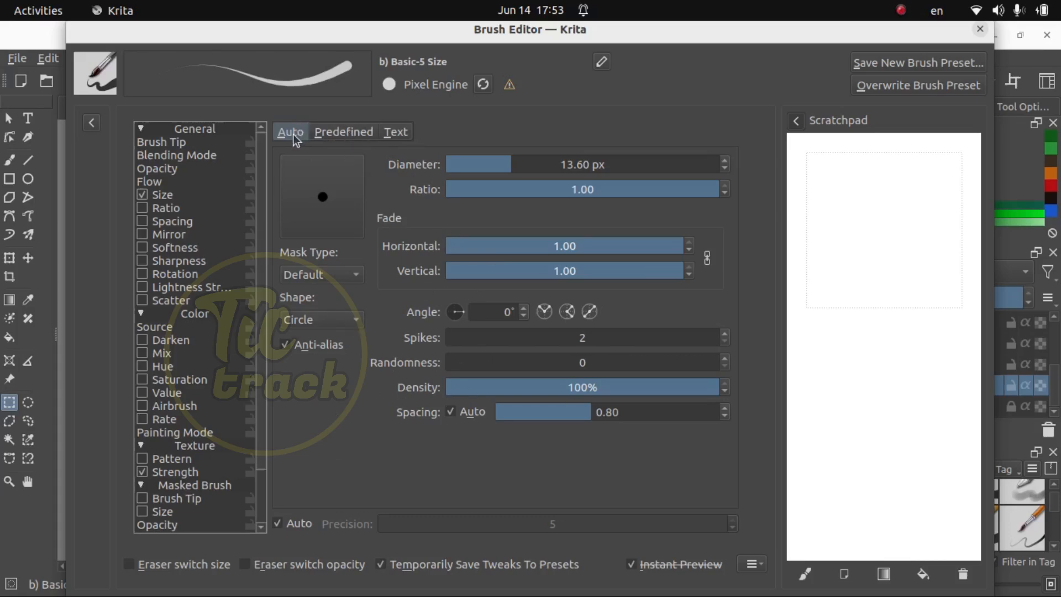
pyautogui.click(354, 137)
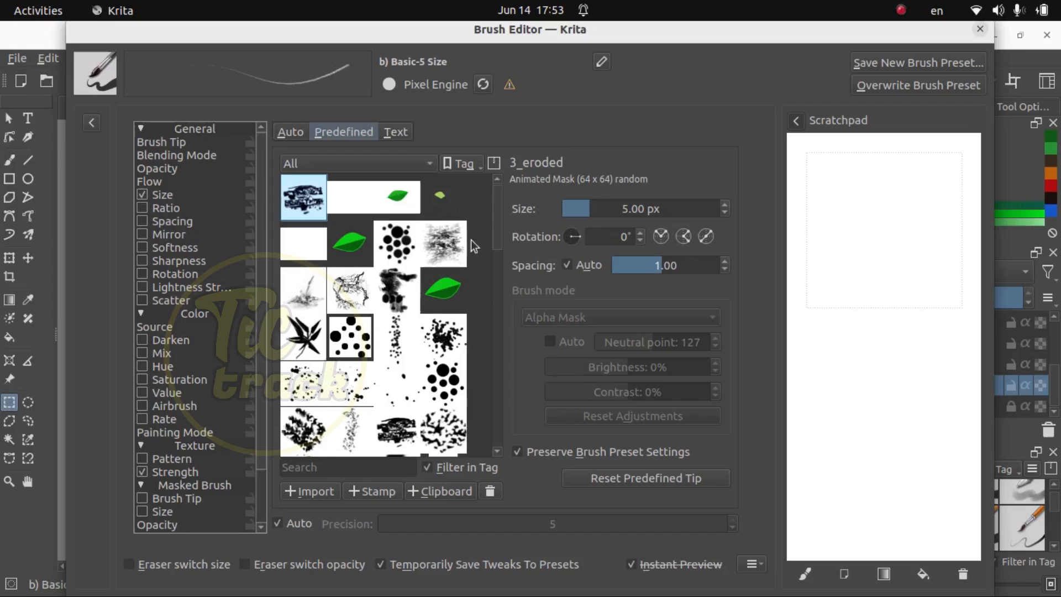
pyautogui.click(369, 491)
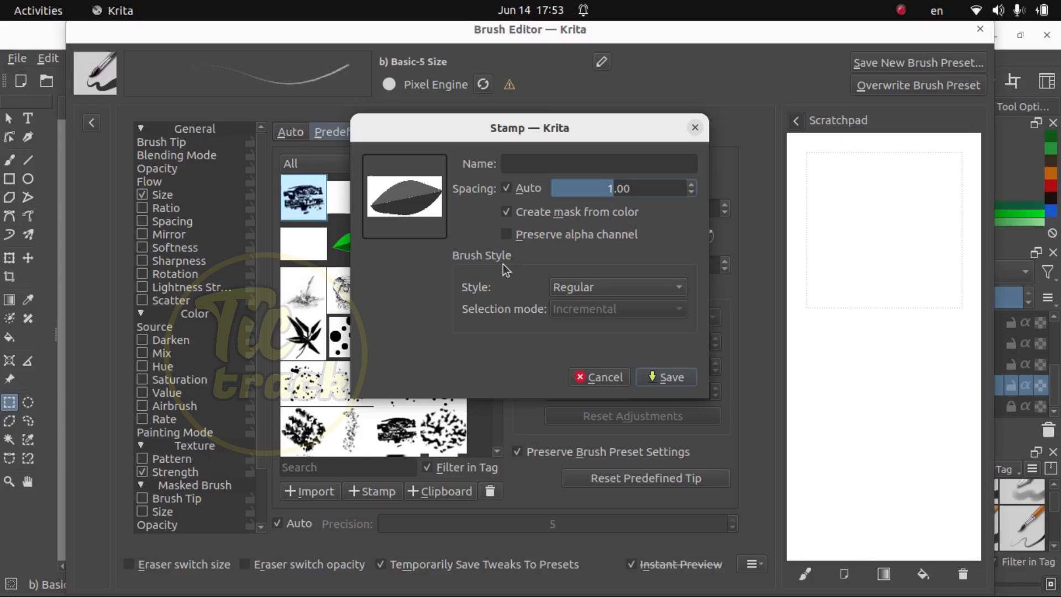
pyautogui.click(522, 163)
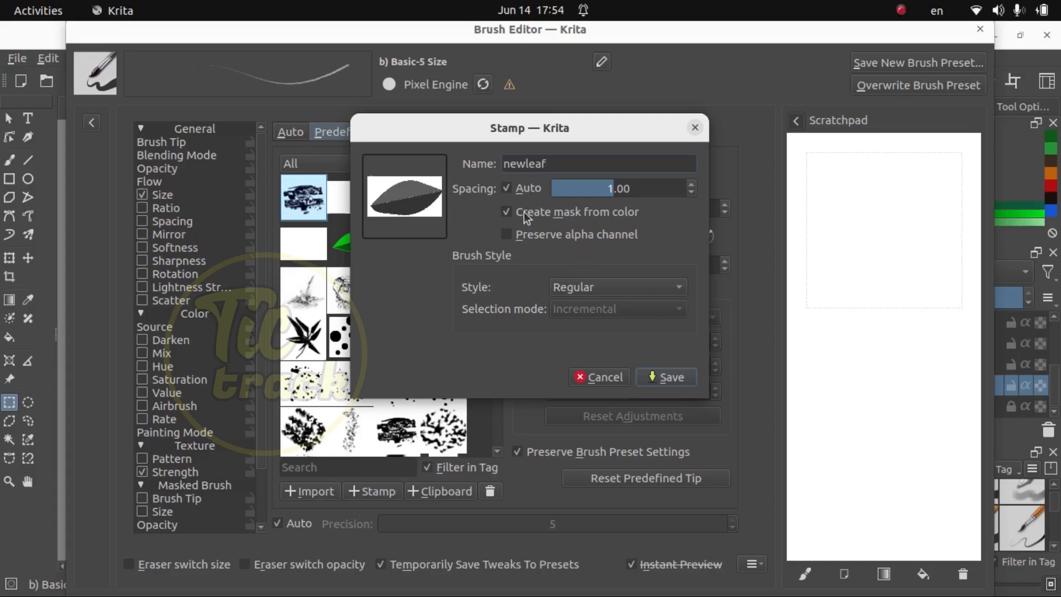
pyautogui.click(505, 211)
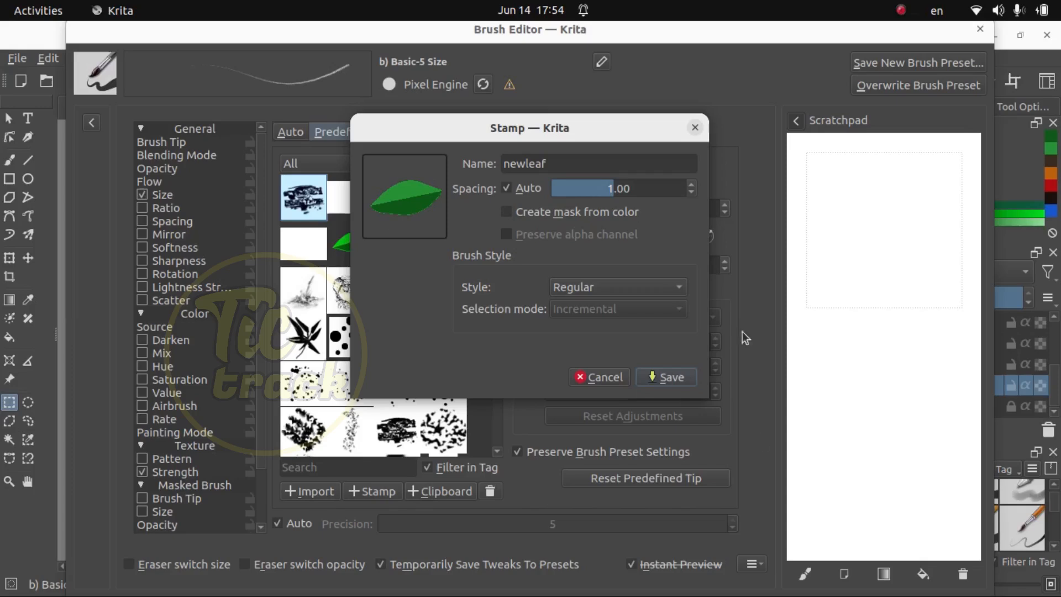
pyautogui.click(672, 377)
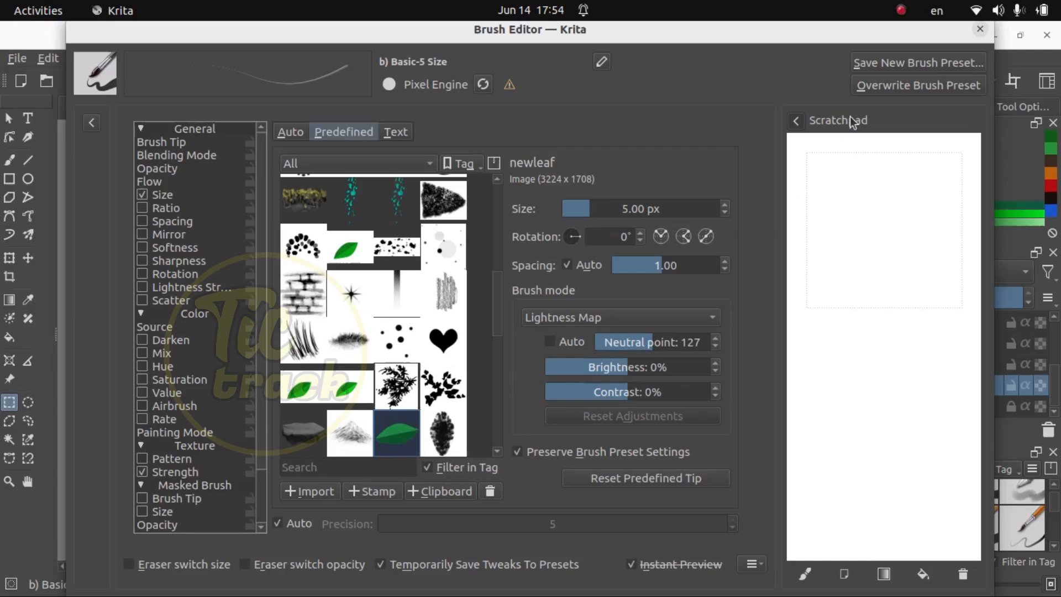
pyautogui.click(980, 29)
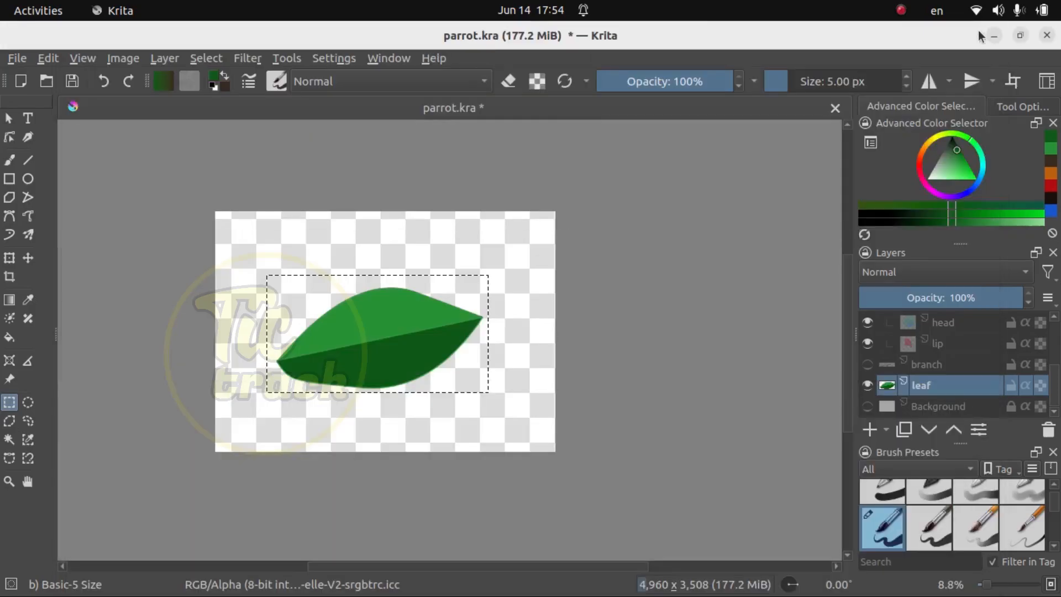
# Step: Show the Background and branch layers, hide the leaf layer, and clear the rectangular selection
pyautogui.click(868, 407)
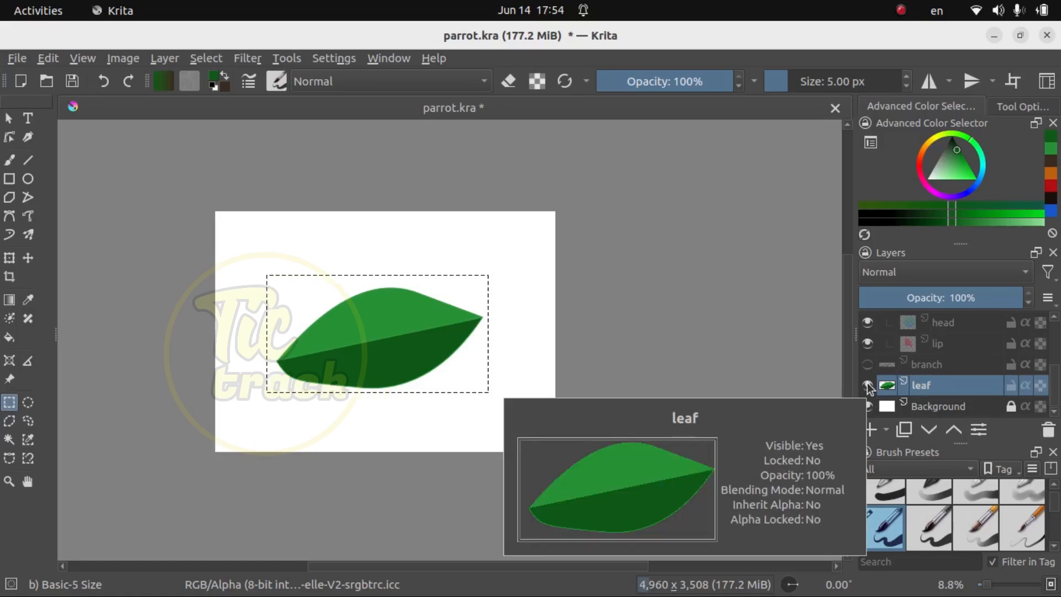
pyautogui.click(867, 385)
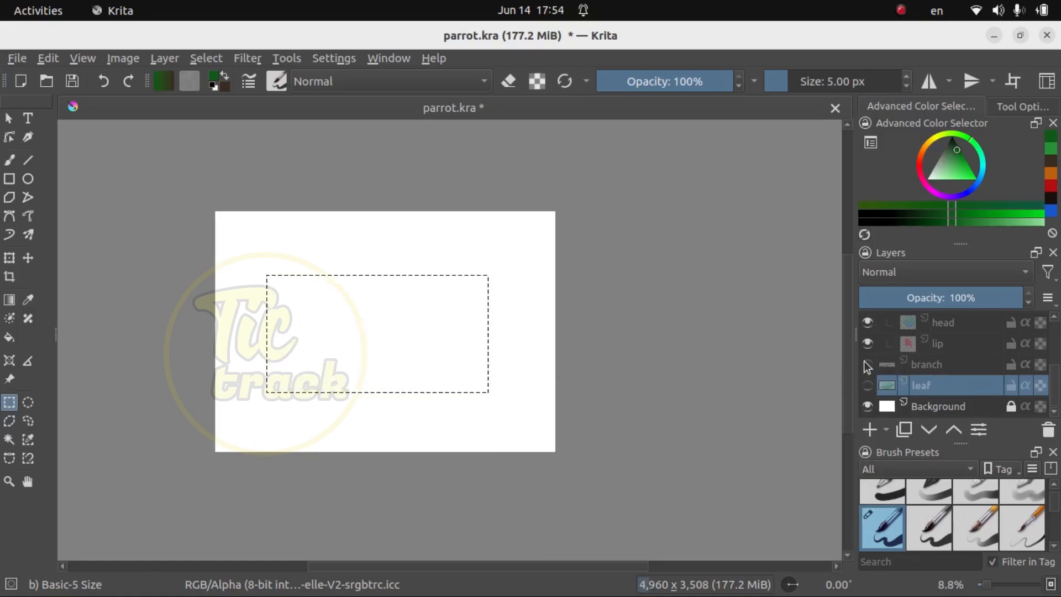
pyautogui.click(868, 365)
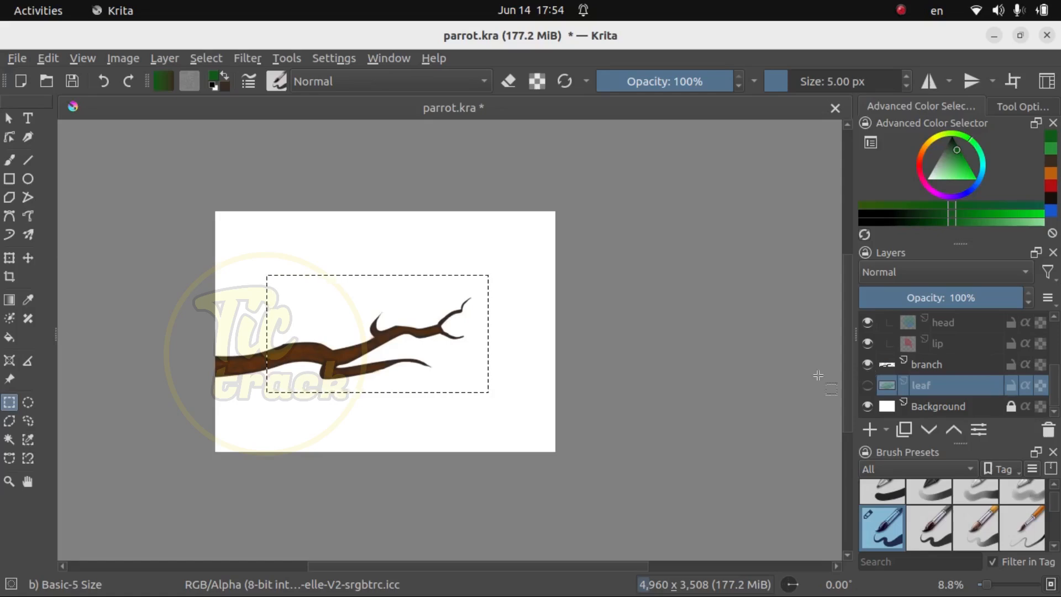
pyautogui.click(215, 59)
pyautogui.click(239, 99)
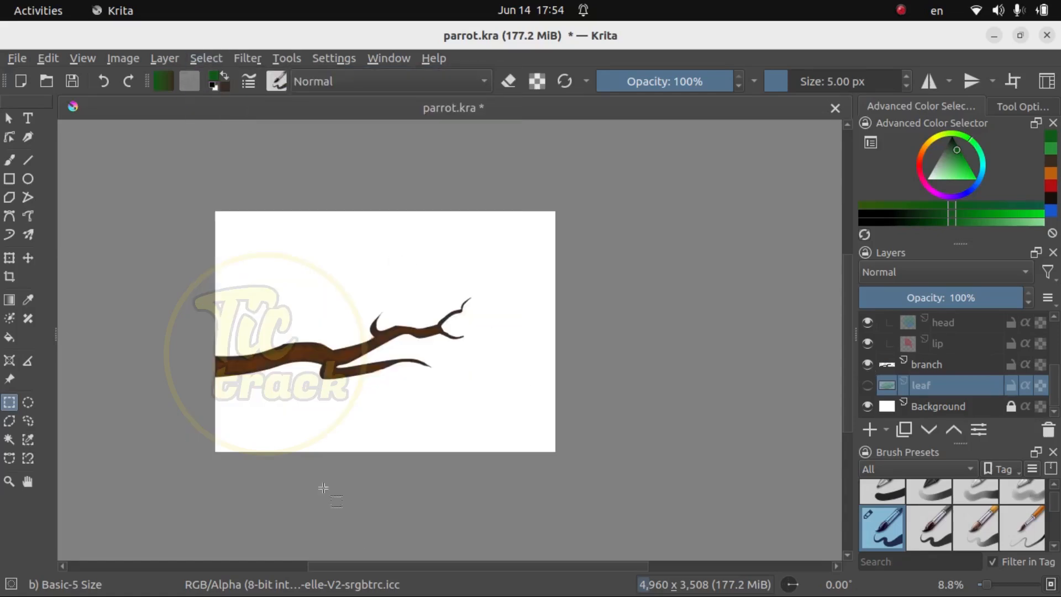
pyautogui.moveTo(786, 82); pyautogui.dragTo(858, 82)
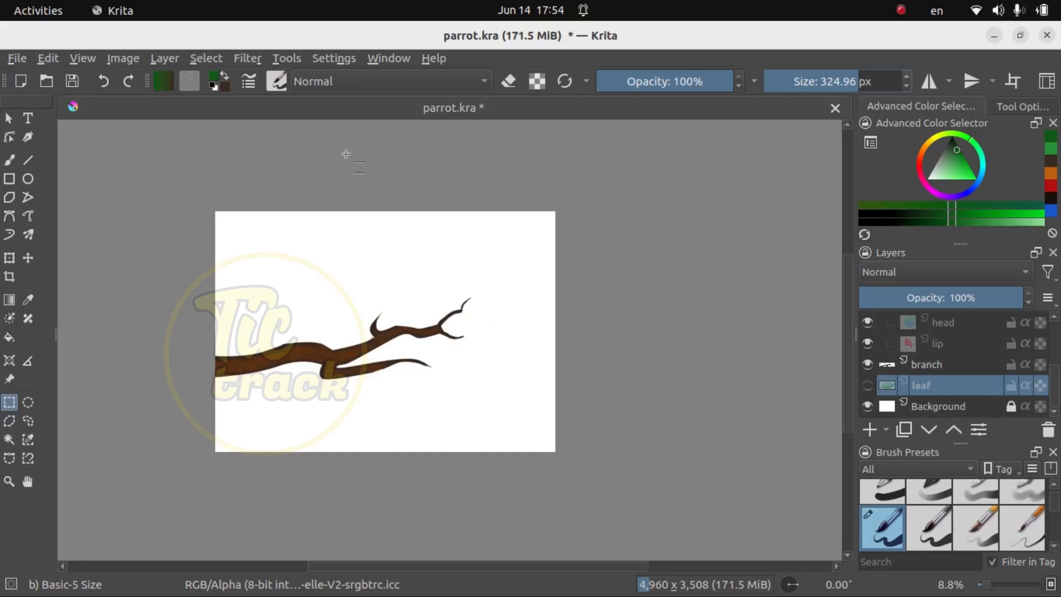
pyautogui.click(278, 81)
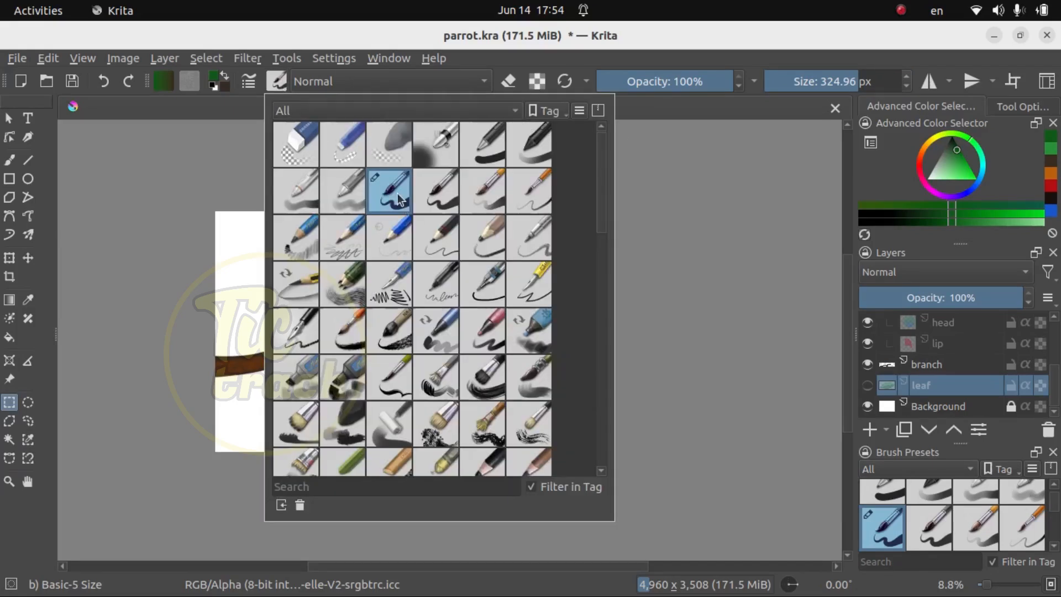
pyautogui.click(280, 86)
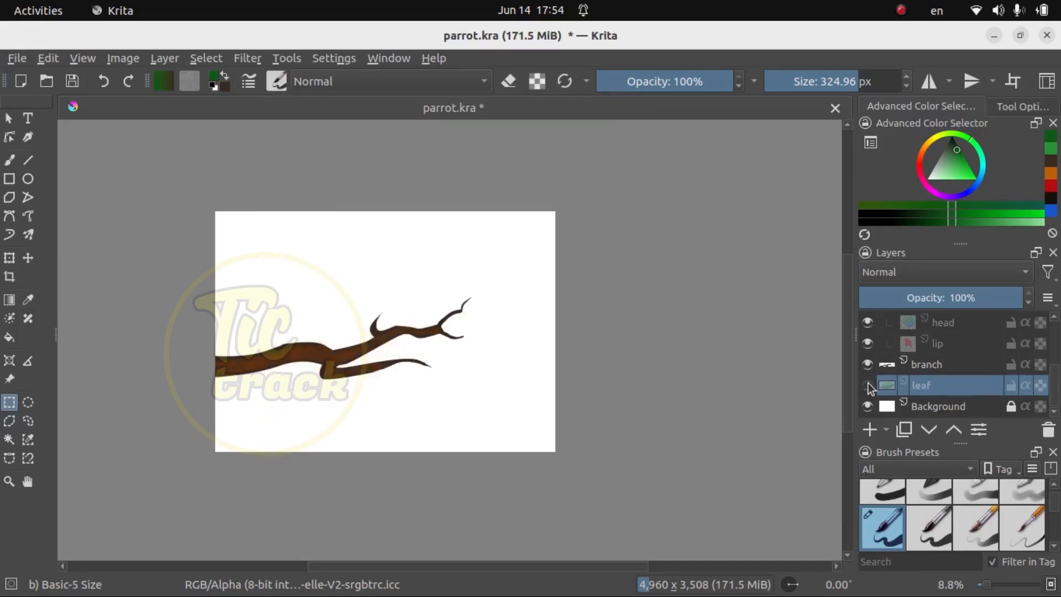
pyautogui.click(868, 385)
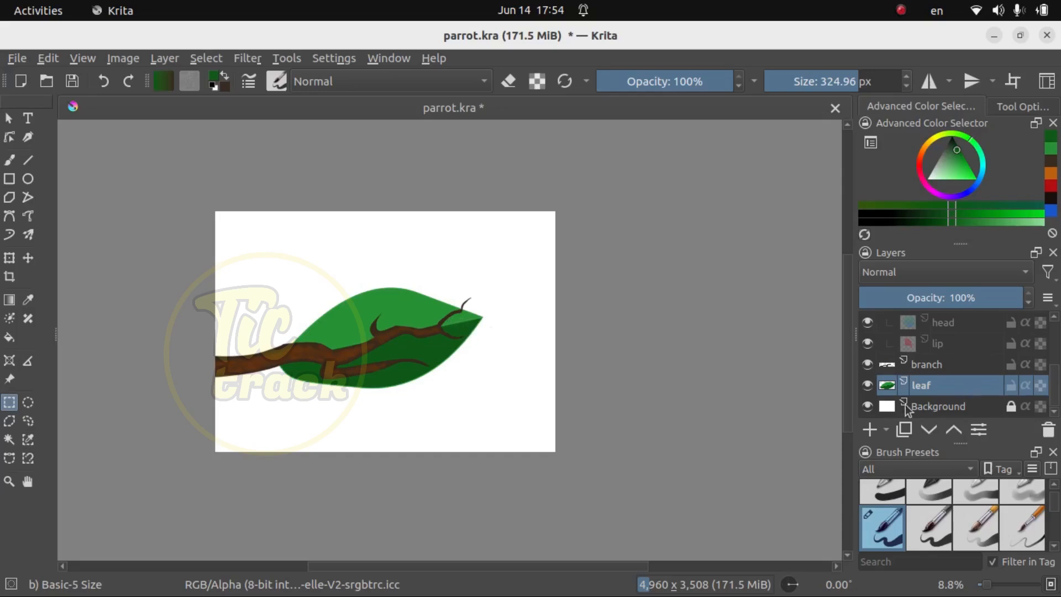
pyautogui.click(867, 385)
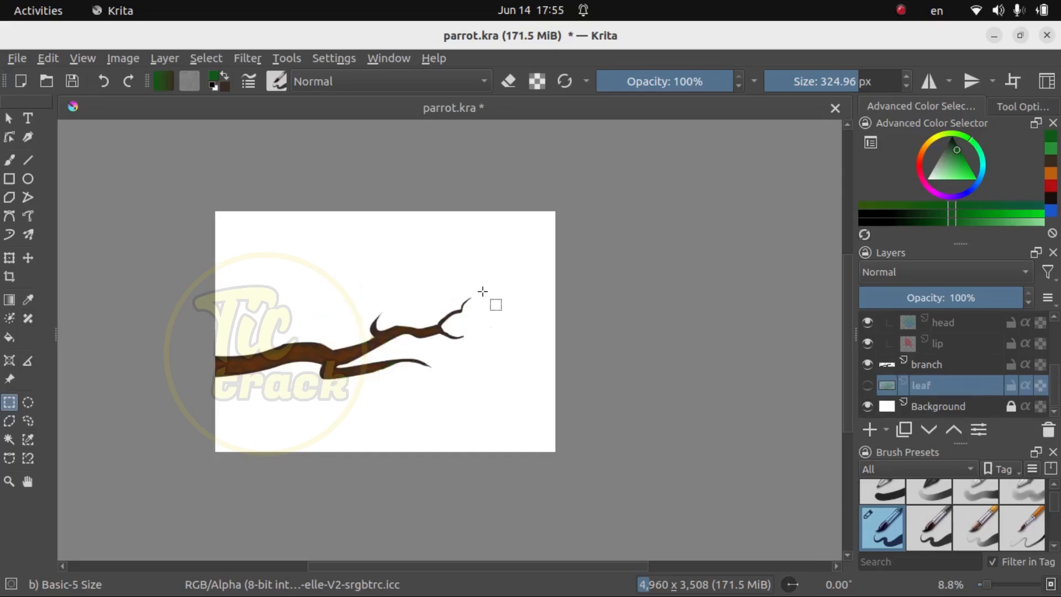
# Step: Set the freehand brush size to 375.73 px and try stamping a leaf at the branch's uppermost twig tip
pyautogui.click(9, 160)
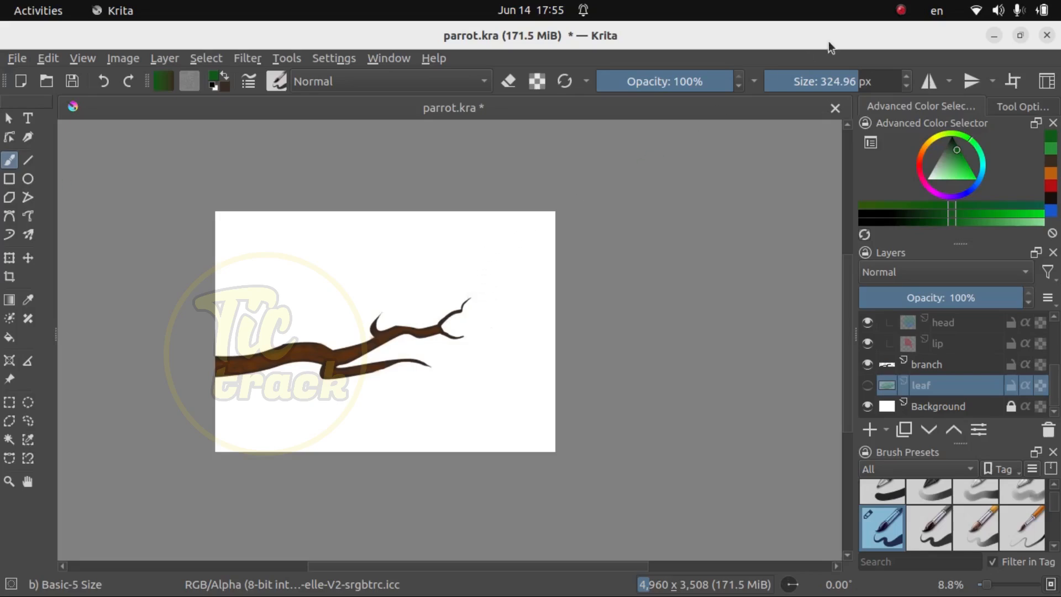
pyautogui.moveTo(852, 80); pyautogui.dragTo(894, 81)
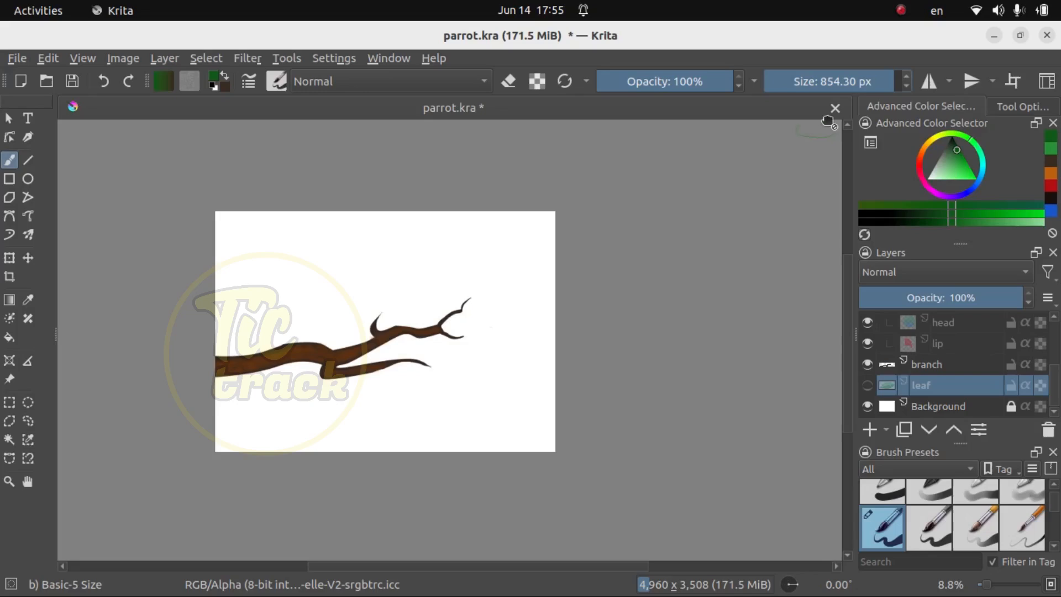
pyautogui.moveTo(890, 80); pyautogui.dragTo(863, 81)
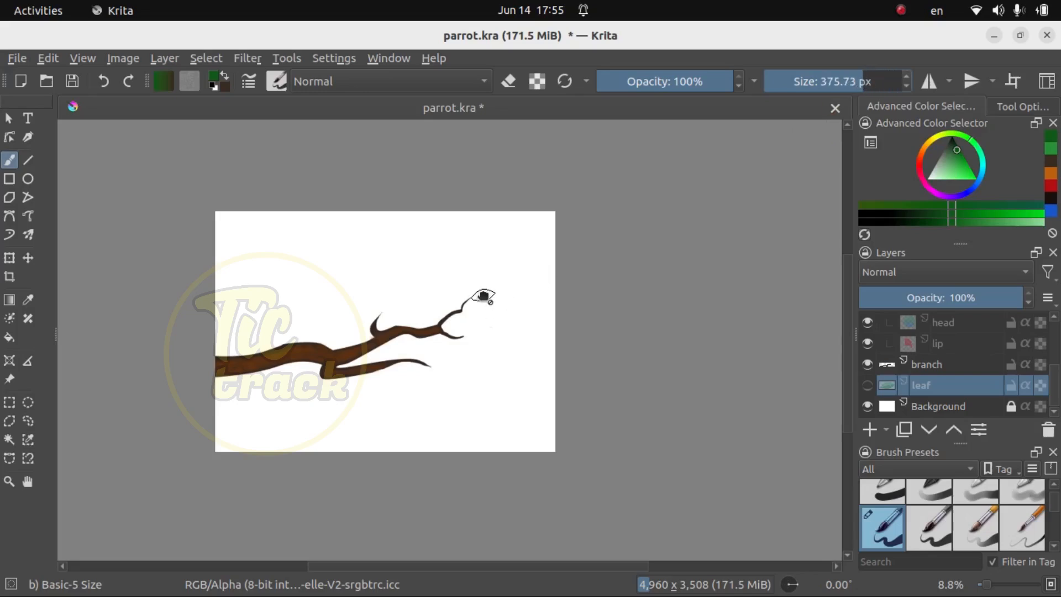
pyautogui.click(483, 297)
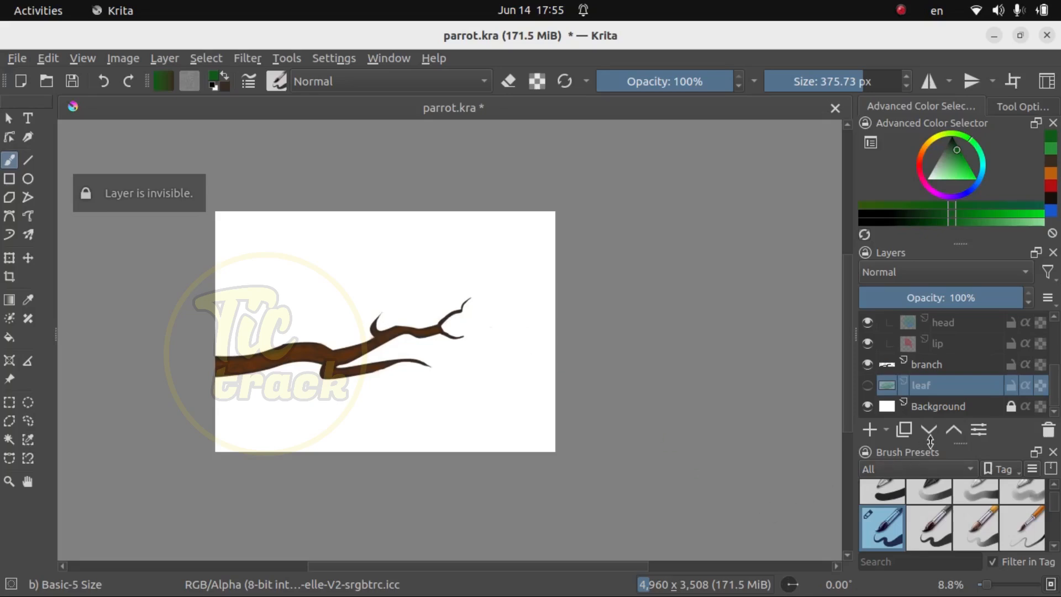
# Step: On the branch layer, stamp one dark green leaf at the uppermost twig tip and one at the short middle twig
pyautogui.click(932, 369)
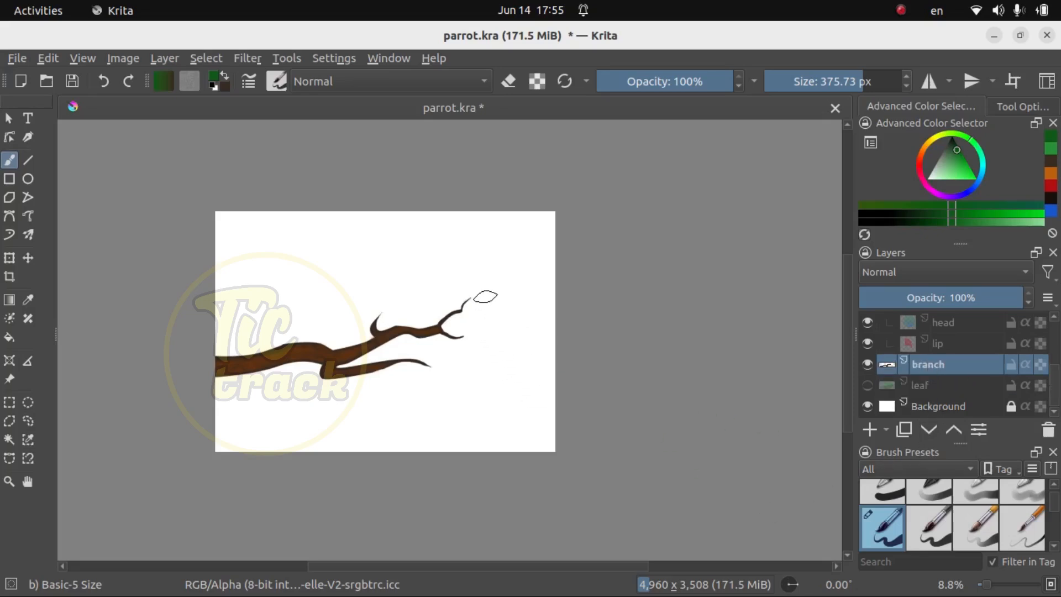
pyautogui.click(484, 296)
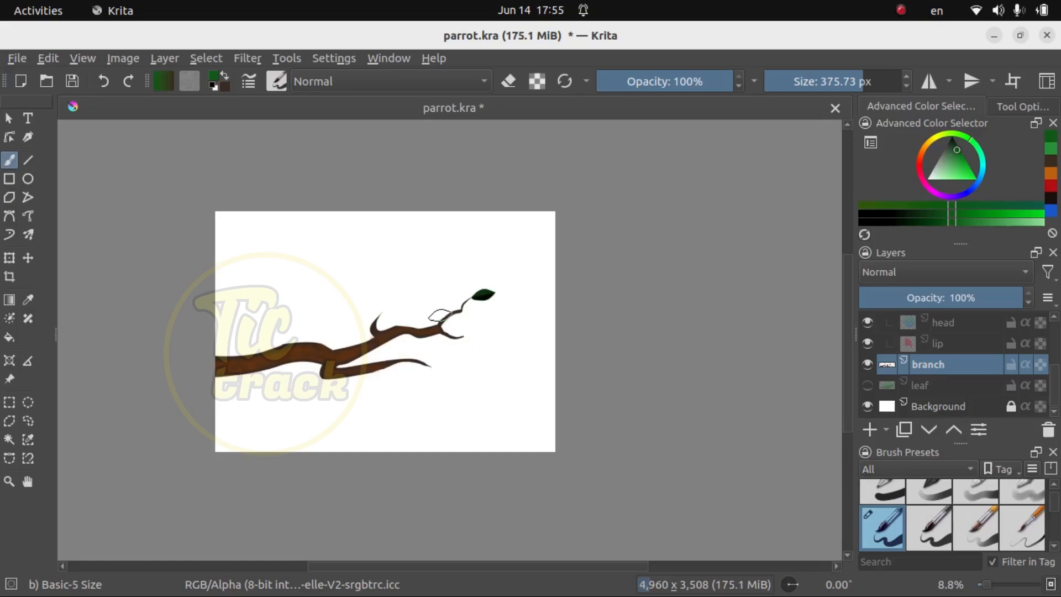
pyautogui.click(391, 309)
# Step: Pick a brighter green and stamp one leaf beside each of the two dark green leaves
pyautogui.rightClick(458, 297)
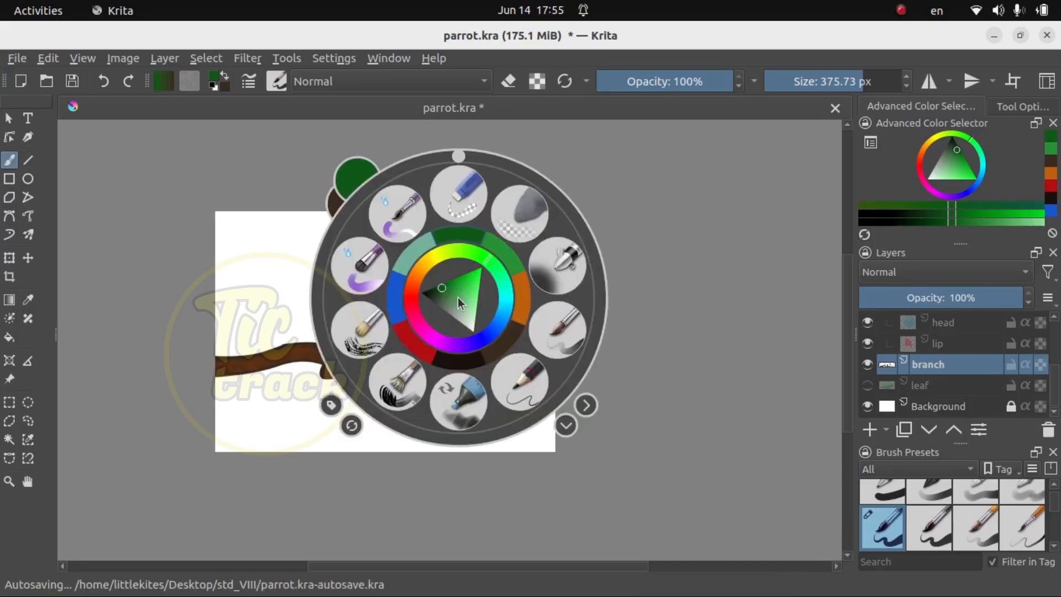
pyautogui.click(461, 281)
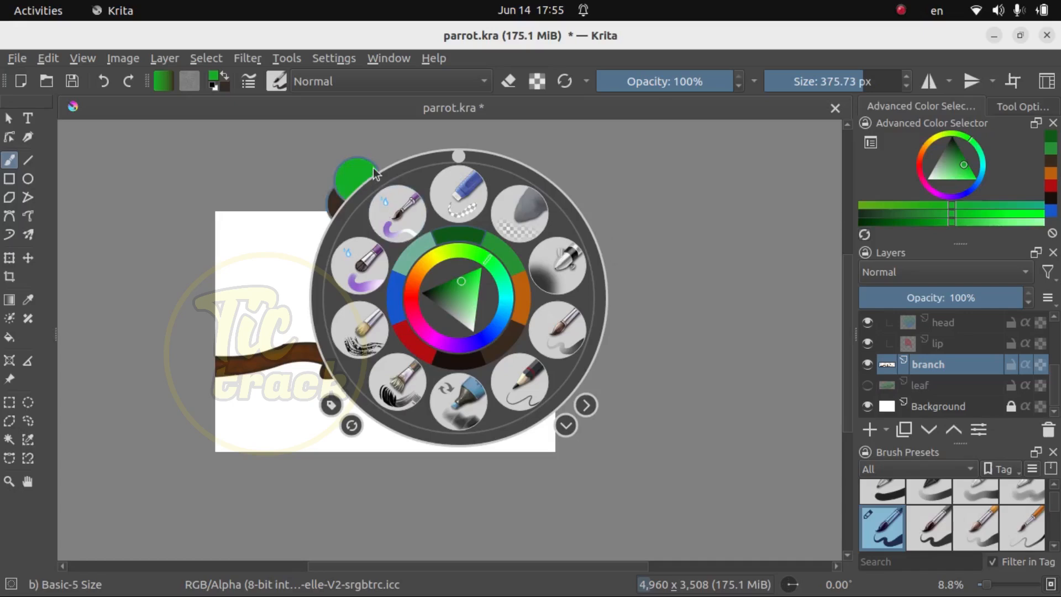
pyautogui.click(287, 329)
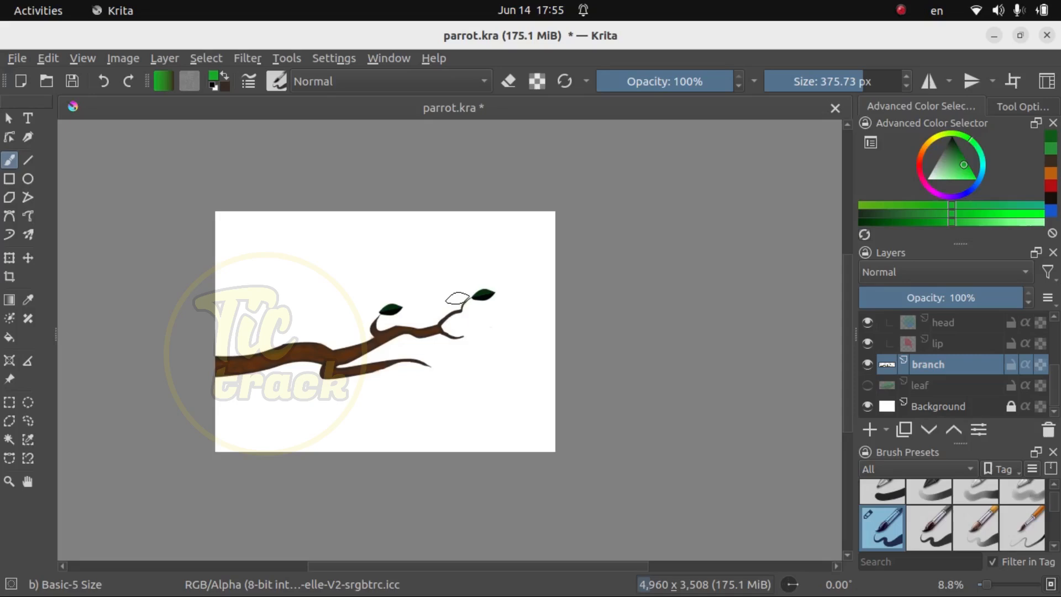
pyautogui.click(459, 297)
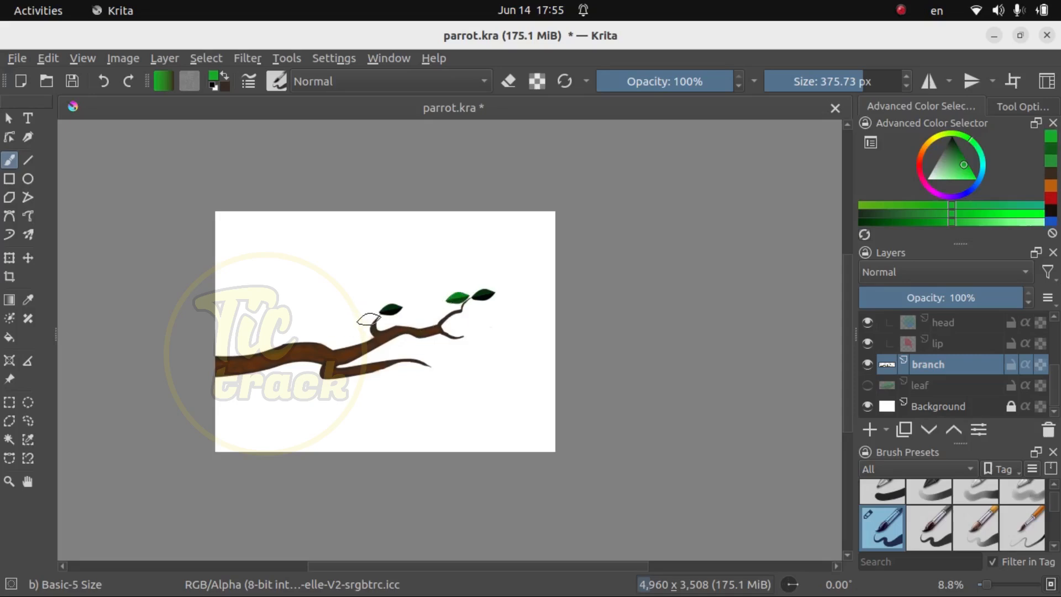
pyautogui.click(365, 315)
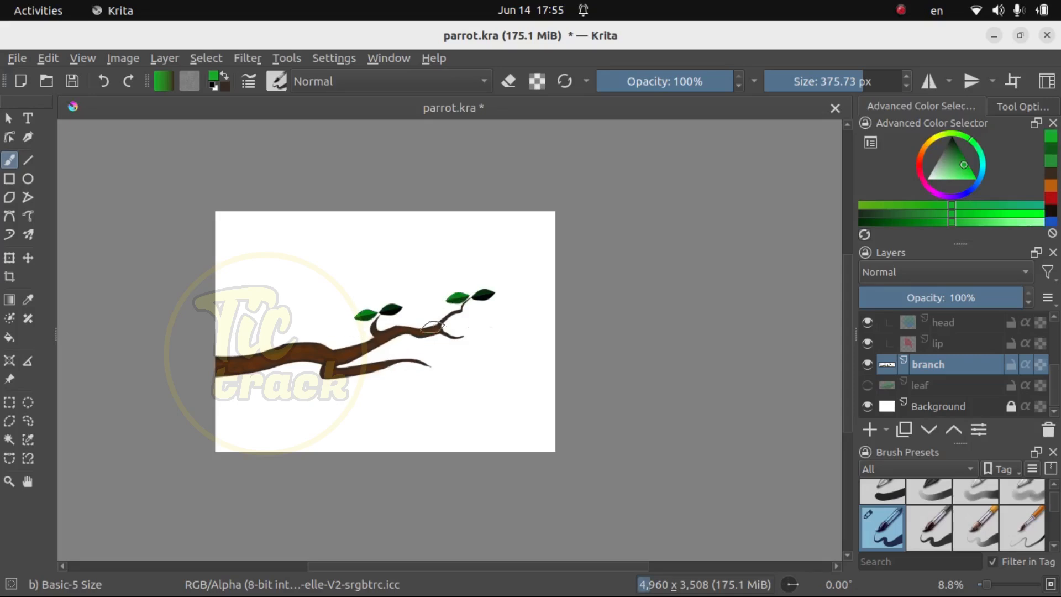
# Step: Stamp a pair of bright green leaves at each of the branch's two lower twig tips
pyautogui.click(475, 335)
pyautogui.click(449, 340)
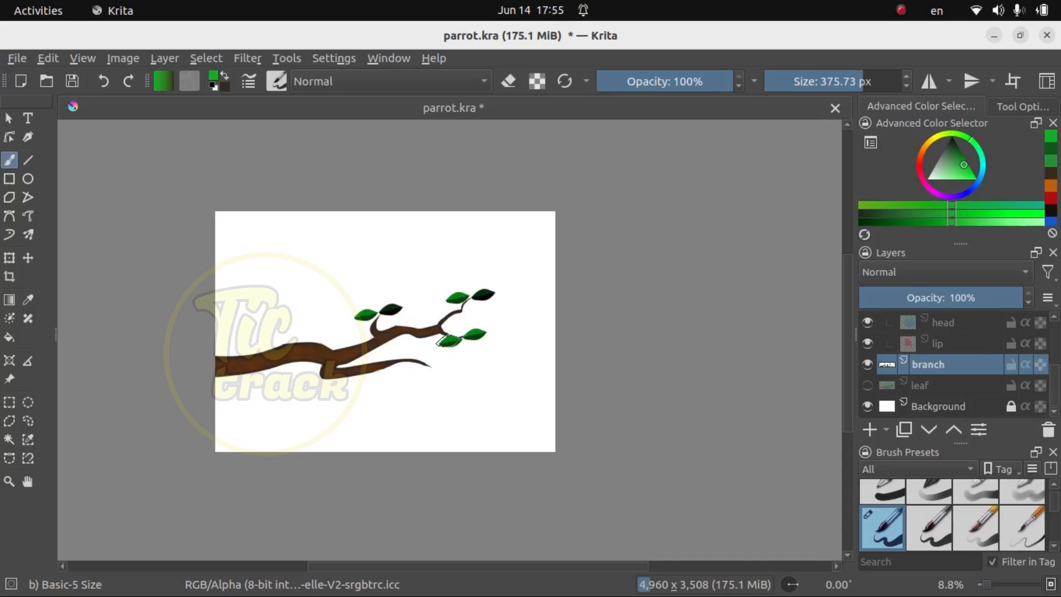
pyautogui.click(442, 367)
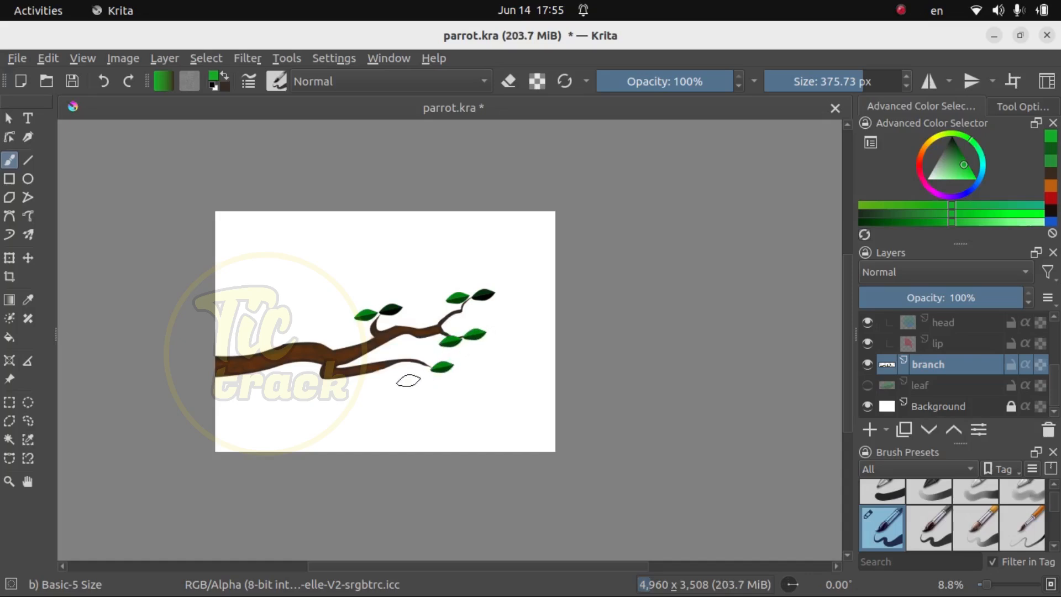
pyautogui.click(418, 371)
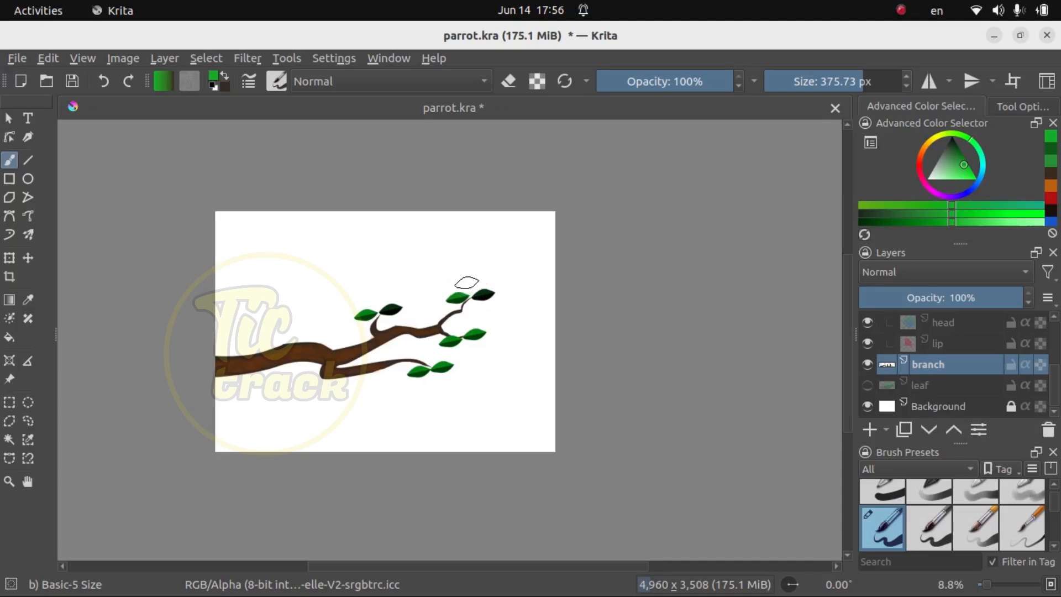
# Step: Set the leaf brush's rotation angle to 270°
pyautogui.rightClick(465, 287)
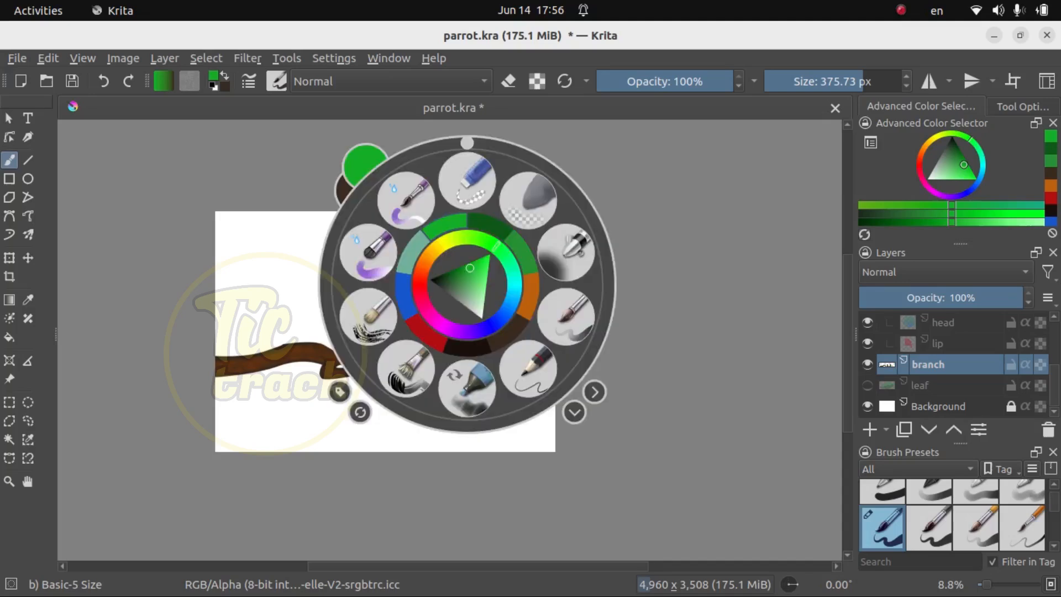
pyautogui.click(595, 393)
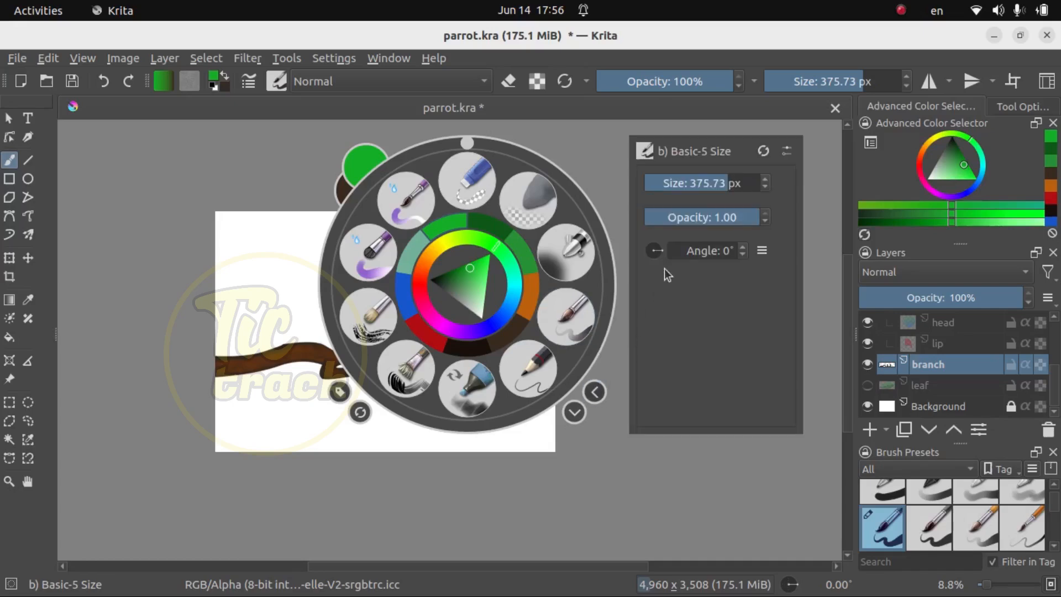
pyautogui.moveTo(662, 251); pyautogui.dragTo(655, 262)
pyautogui.click(595, 392)
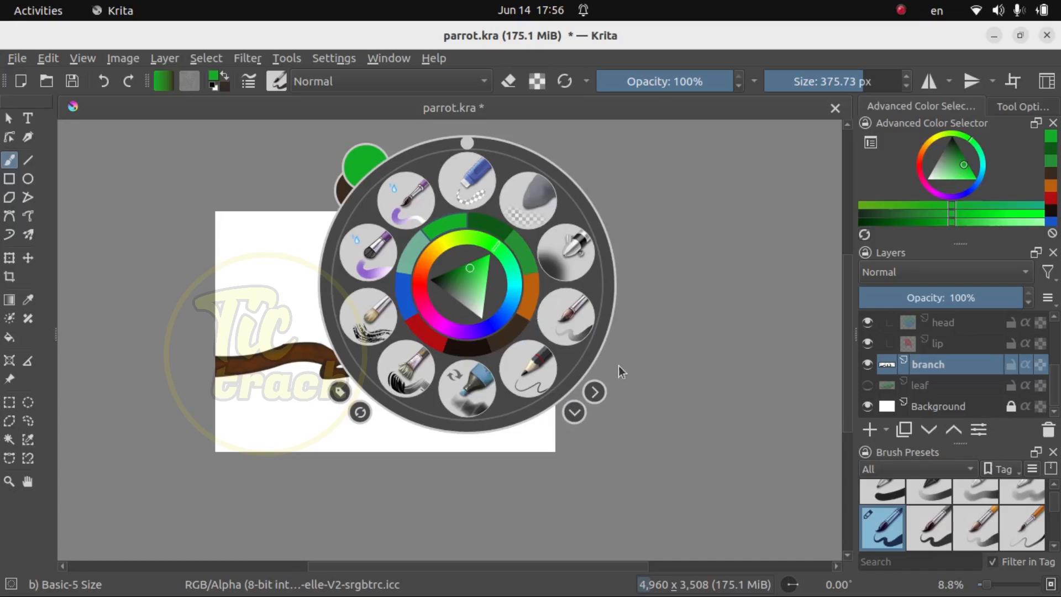
pyautogui.click(594, 393)
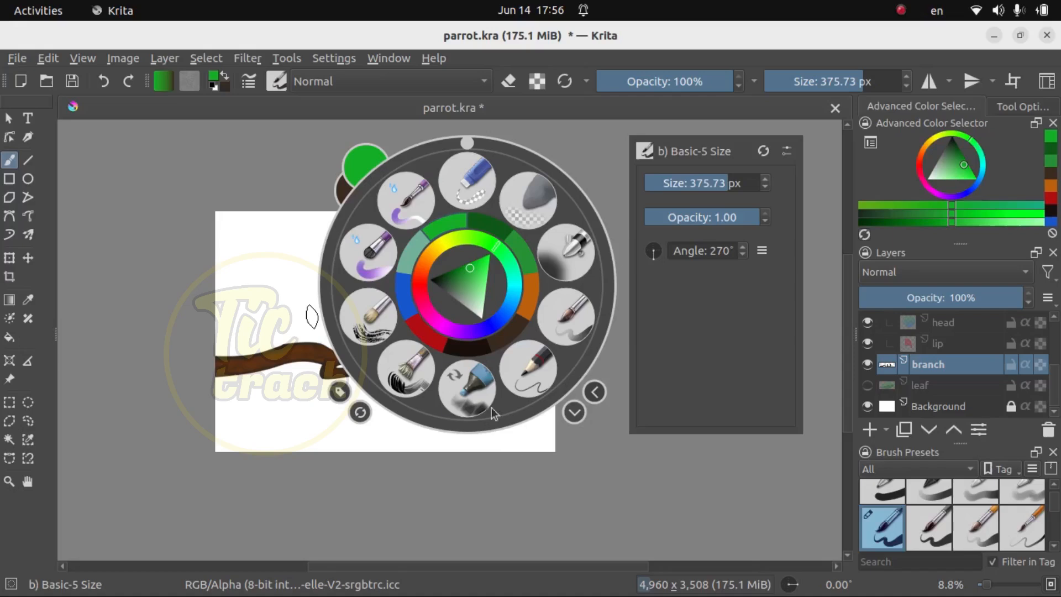
# Step: Stamp one bright green leaf above and one below the leaf pair at the uppermost twig tip and at the short middle twig
pyautogui.click(303, 264)
pyautogui.click(468, 283)
pyautogui.click(374, 299)
pyautogui.click(382, 326)
pyautogui.click(474, 311)
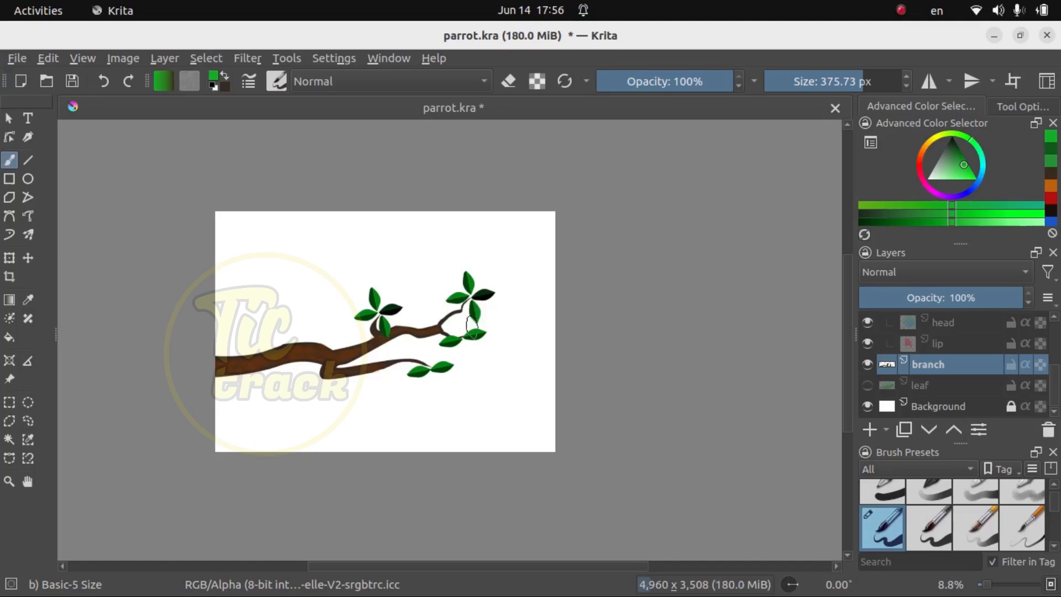
# Step: Stamp bright green leaves above and below the leaf pairs at the branch's two lower twig tips
pyautogui.click(458, 324)
pyautogui.click(427, 356)
pyautogui.click(432, 383)
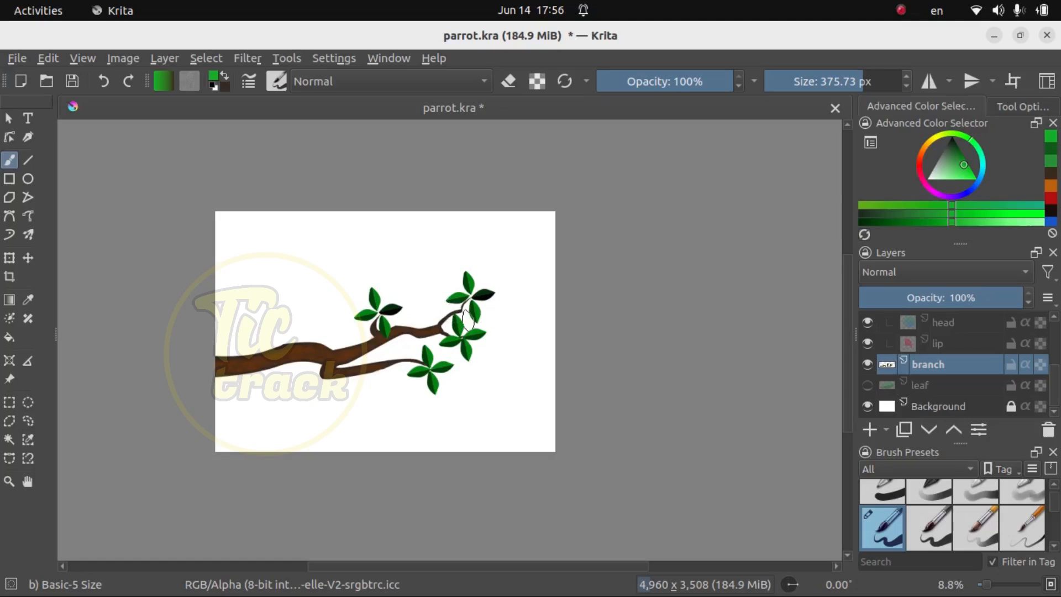
# Step: Set the leaf brush's rotation angle to 315°
pyautogui.rightClick(466, 314)
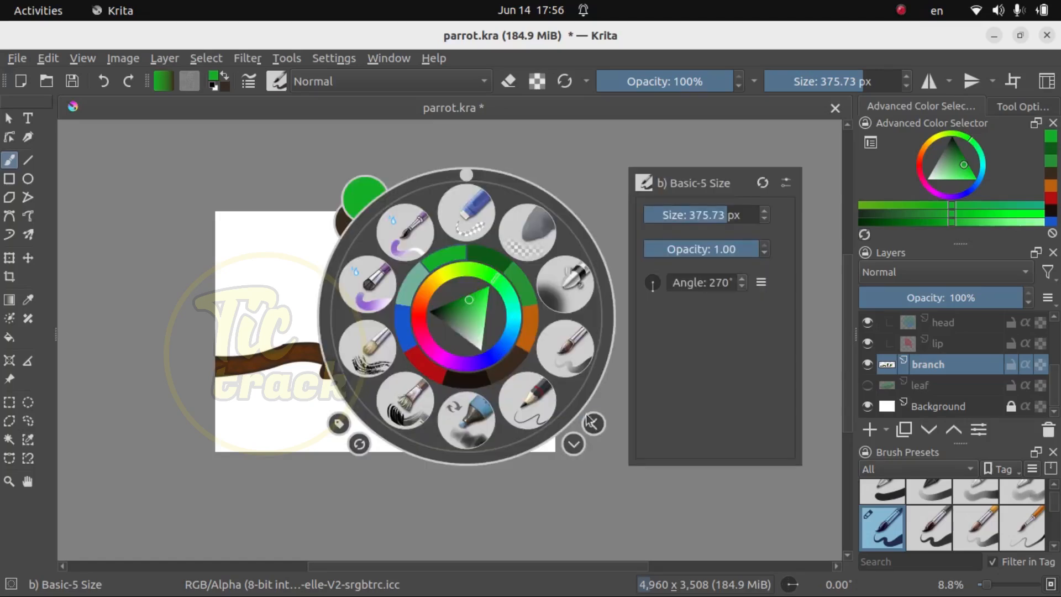
pyautogui.moveTo(651, 288); pyautogui.dragTo(658, 290)
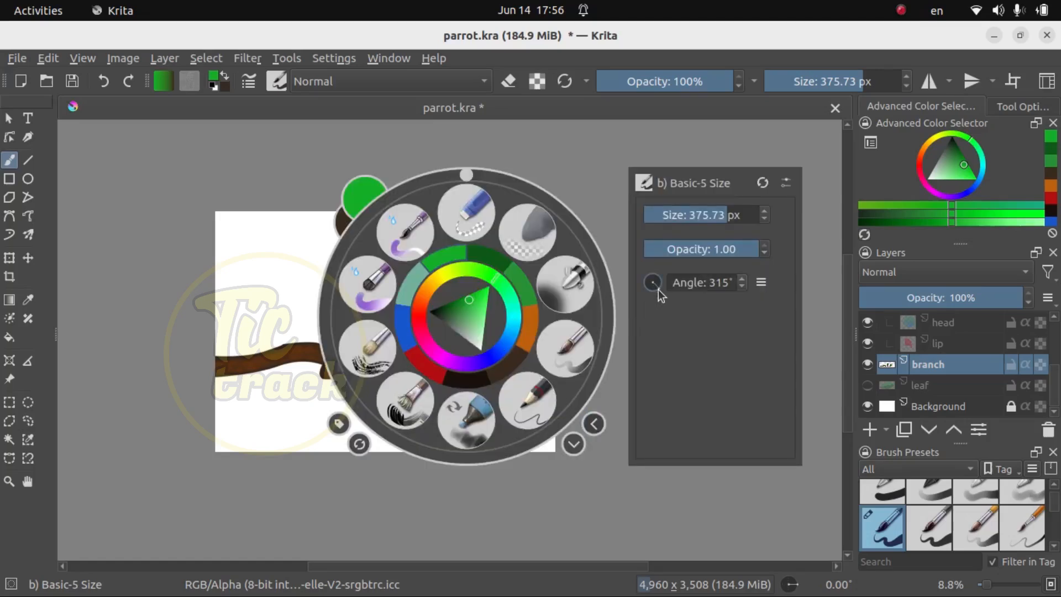
pyautogui.click(594, 425)
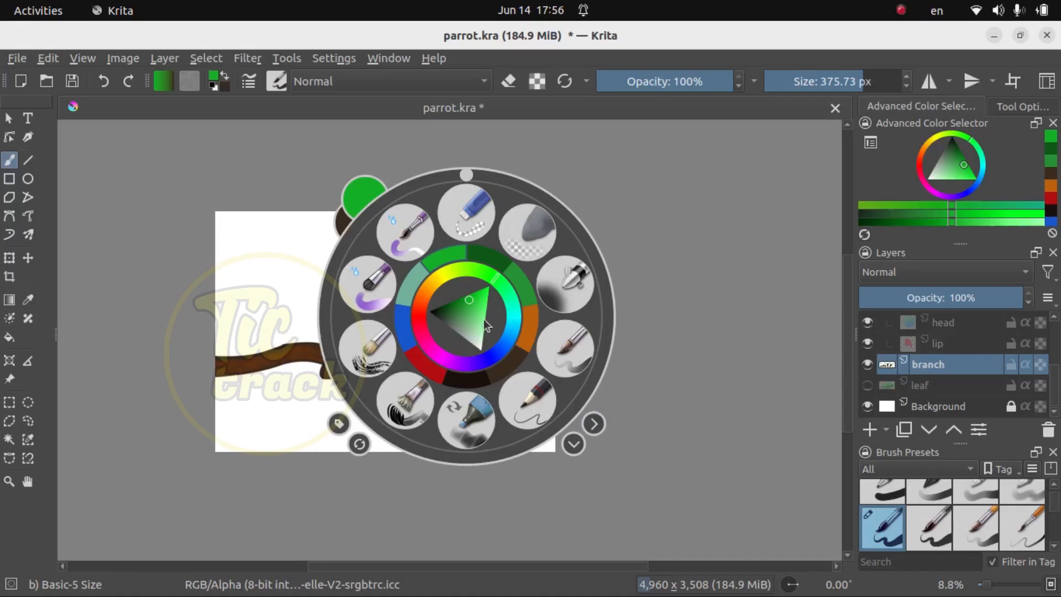
# Step: Pick a golden yellow (#ecbf1e) as the leaf brush colour
pyautogui.click(440, 278)
pyautogui.click(445, 273)
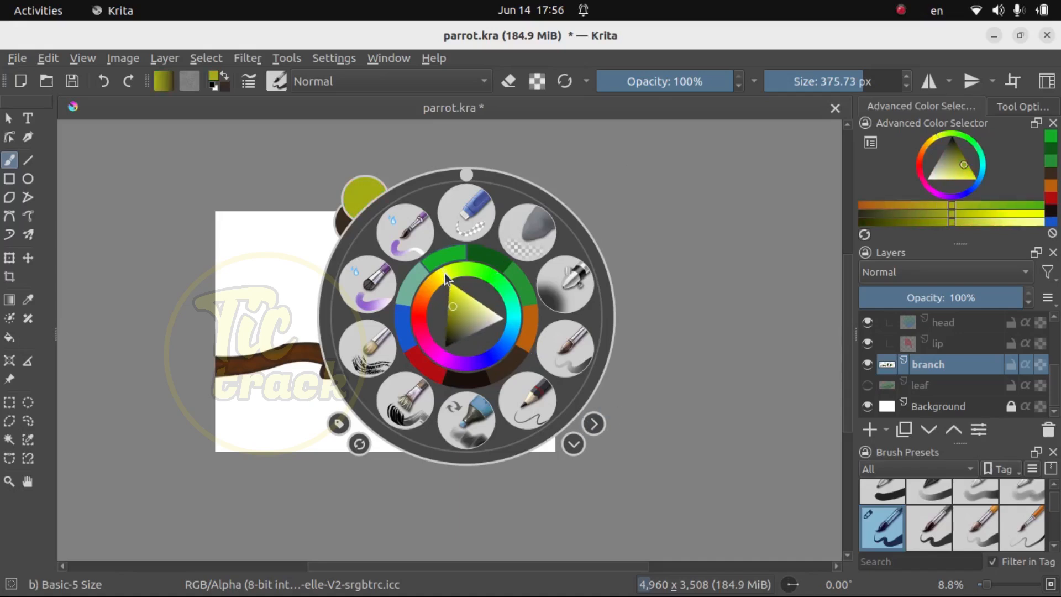
pyautogui.moveTo(439, 276); pyautogui.dragTo(435, 285)
pyautogui.click(449, 296)
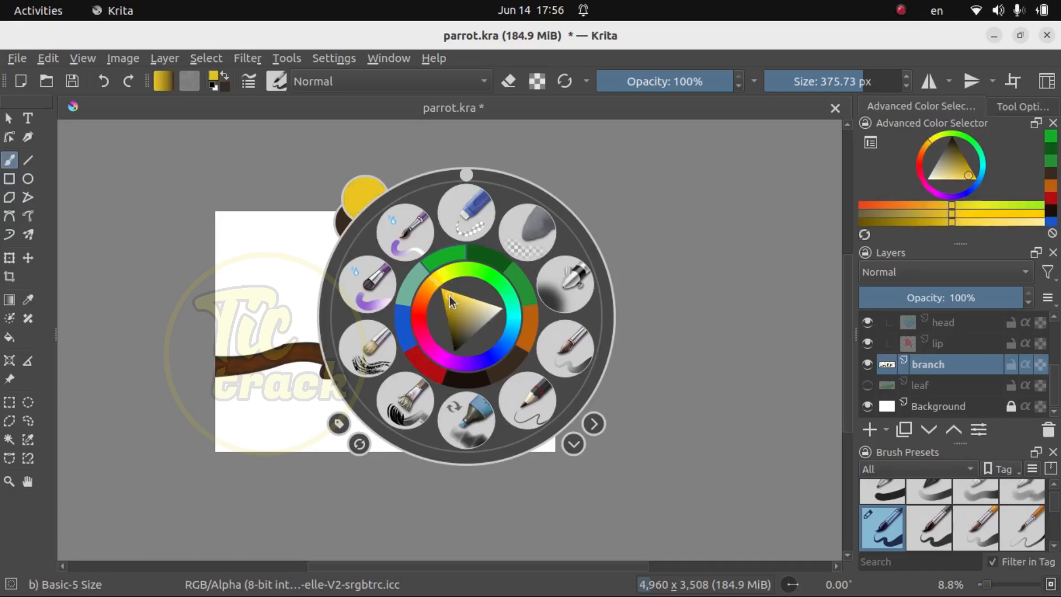
pyautogui.moveTo(430, 280); pyautogui.dragTo(433, 282)
pyautogui.click(308, 254)
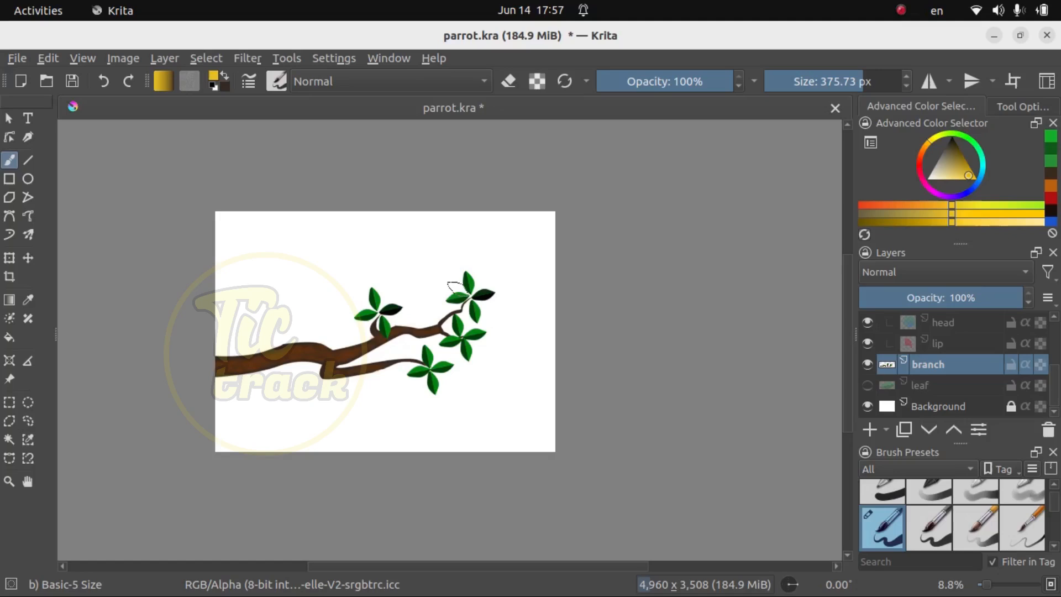
# Step: Stamp five yellow leaves: two in the uppermost leaf cluster and one in each of the other three clusters
pyautogui.click(456, 287)
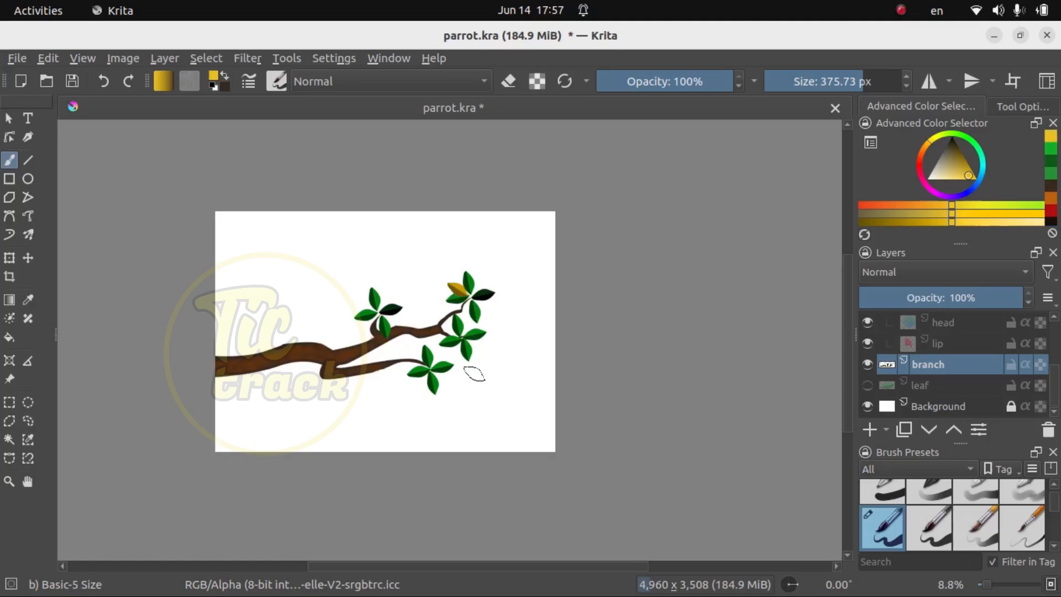
pyautogui.click(442, 375)
pyautogui.click(386, 319)
pyautogui.click(470, 337)
pyautogui.click(479, 306)
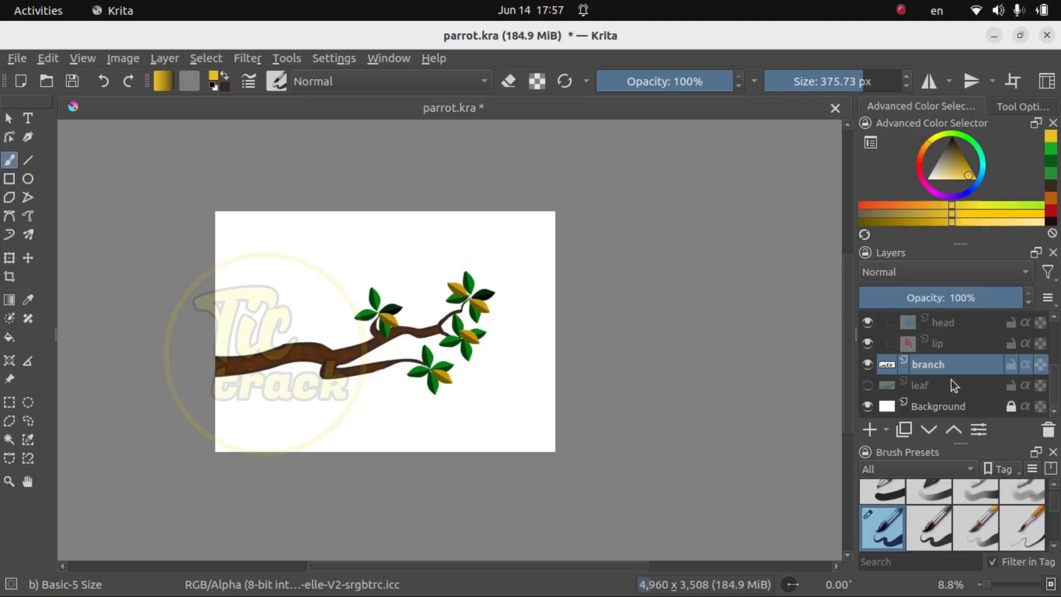
# Step: Turn on the visibility of the bird layer group
pyautogui.moveTo(937, 377)
pyautogui.scroll(3, 951, 339)
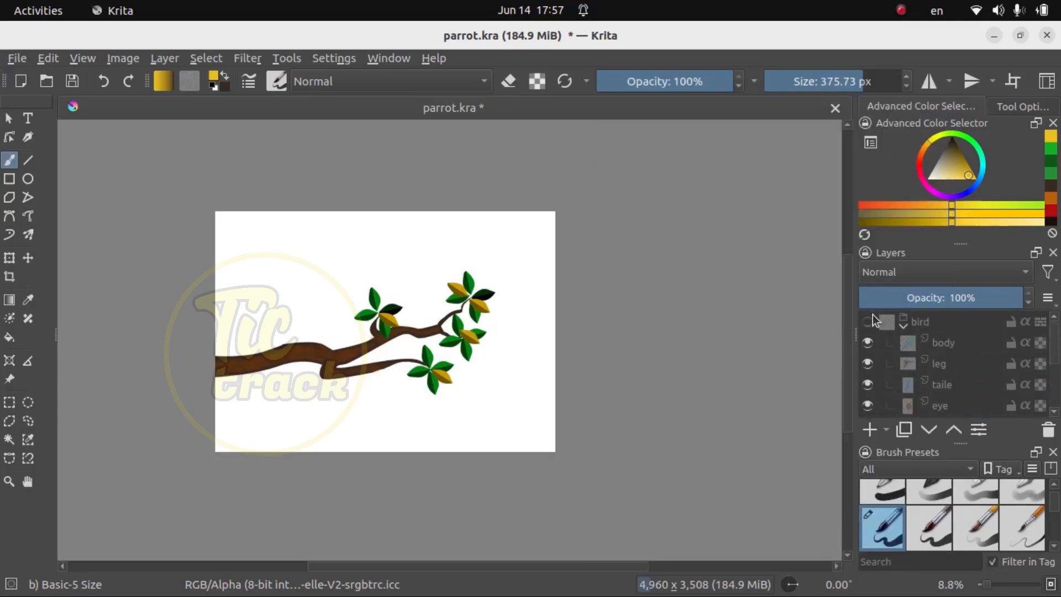
pyautogui.click(868, 324)
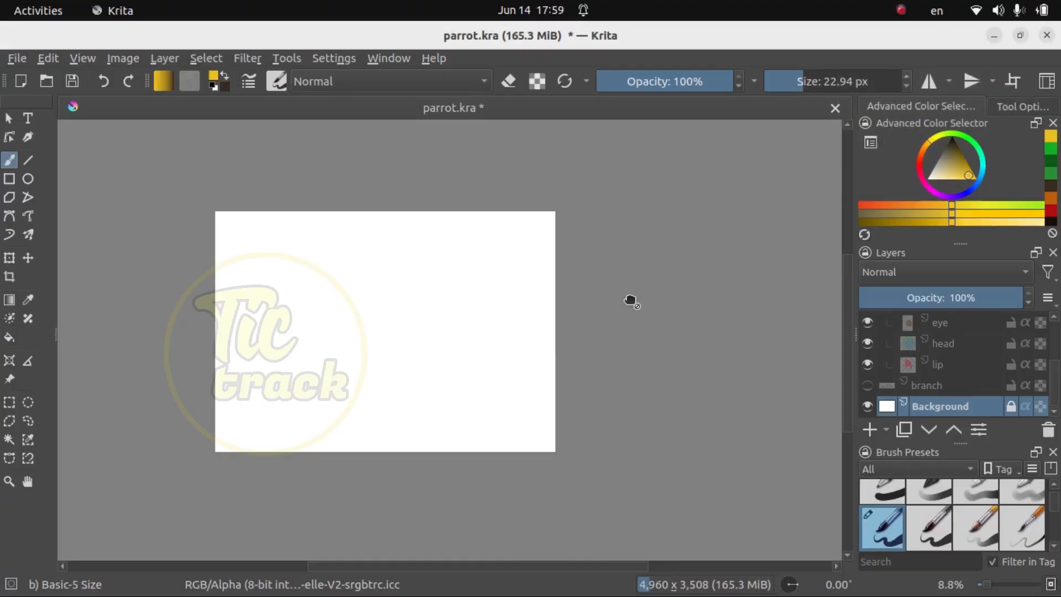
# Step: Add a new paint layer directly above Background and name it hills
pyautogui.click(870, 430)
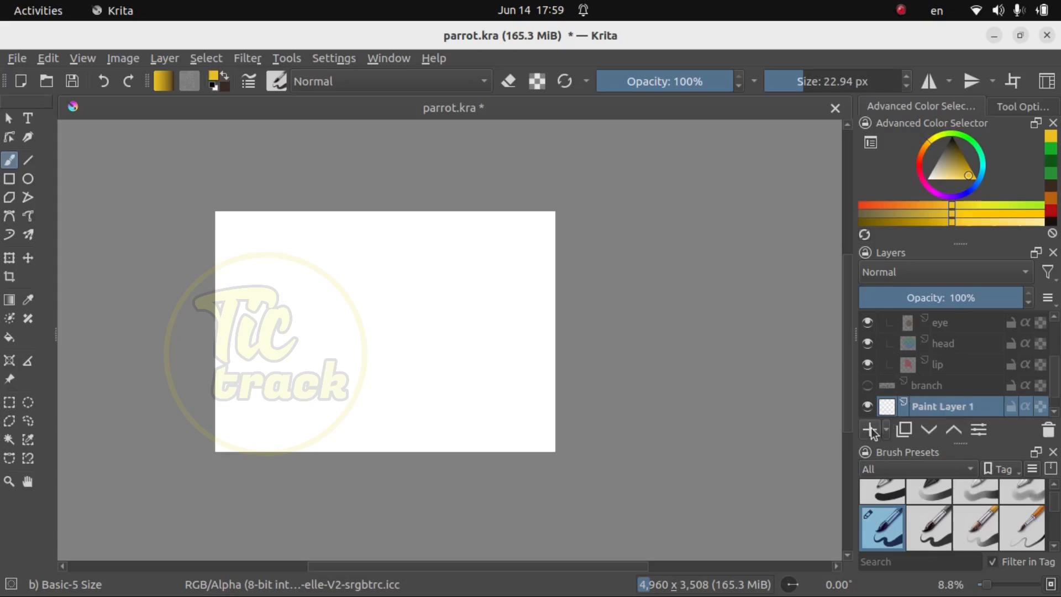
pyautogui.doubleClick(954, 407)
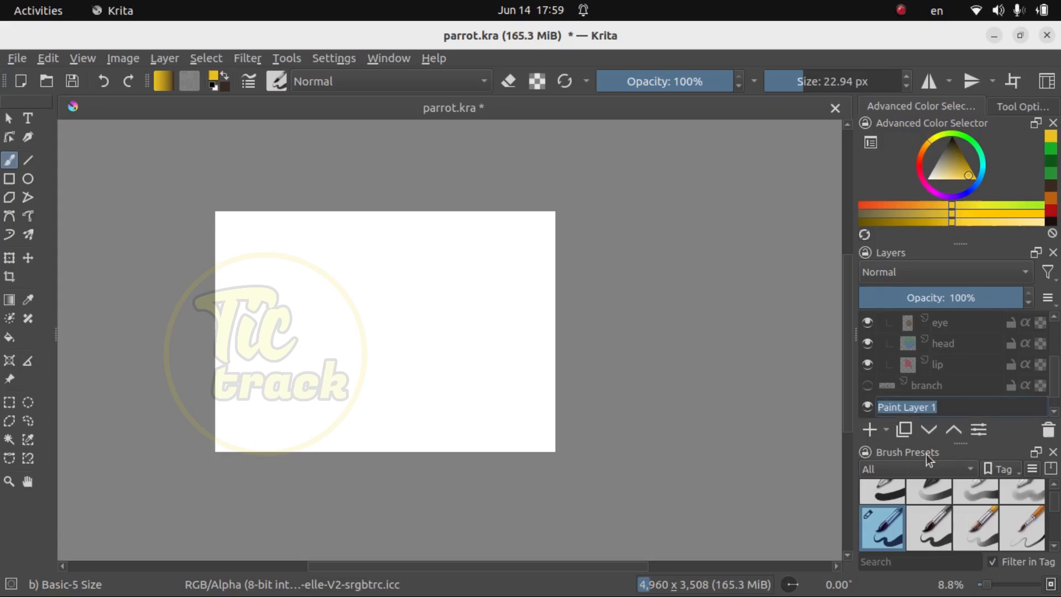
pyautogui.write('hills')
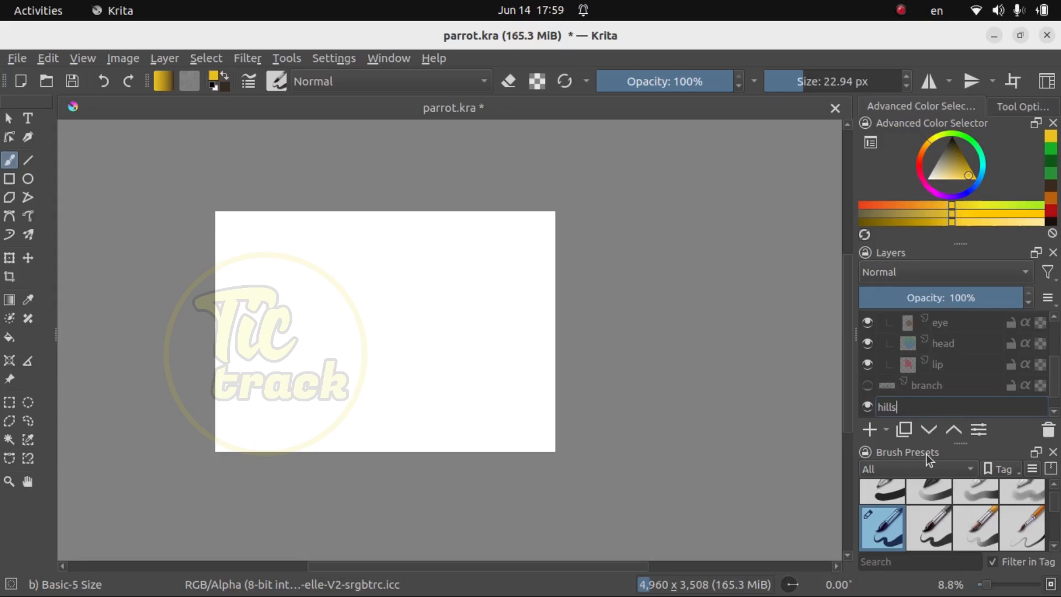
pyautogui.press('Return')
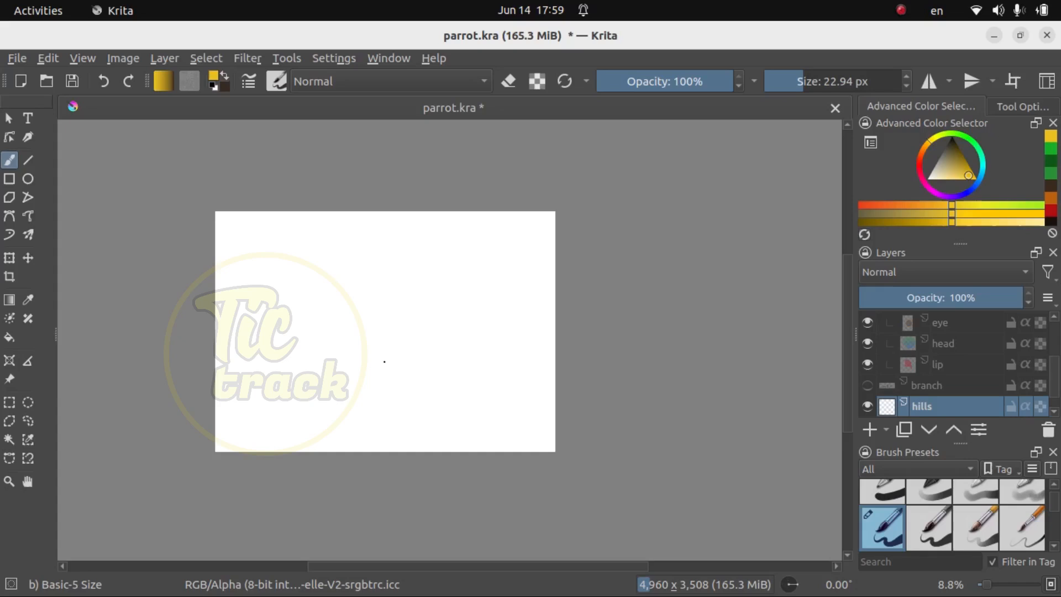
# Step: Set the foreground colour to a darker, brownish shade of the Lineart Orange swatch
pyautogui.click(215, 75)
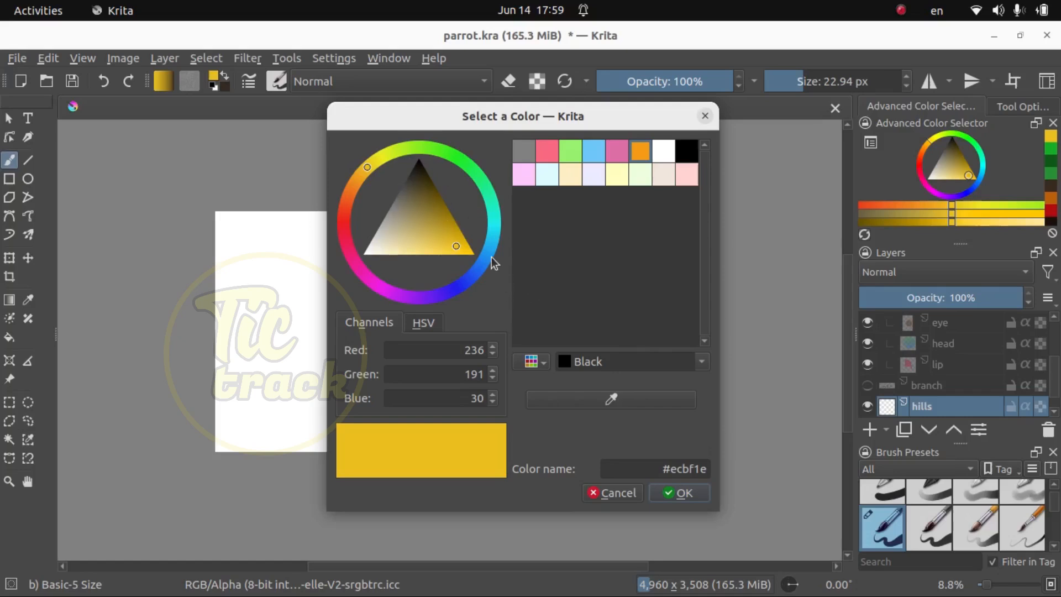
pyautogui.click(429, 190)
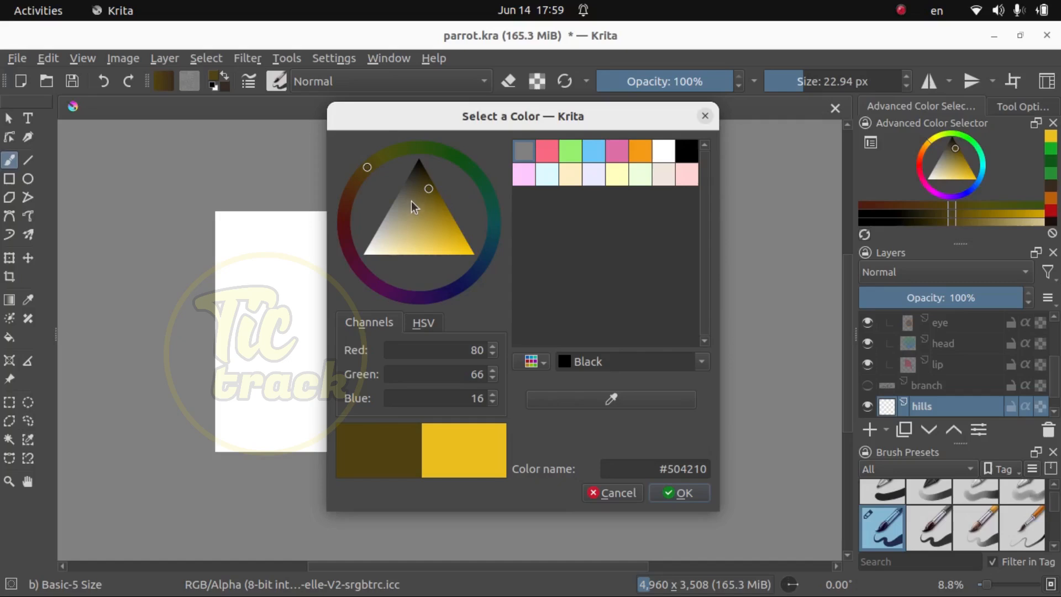
pyautogui.click(421, 197)
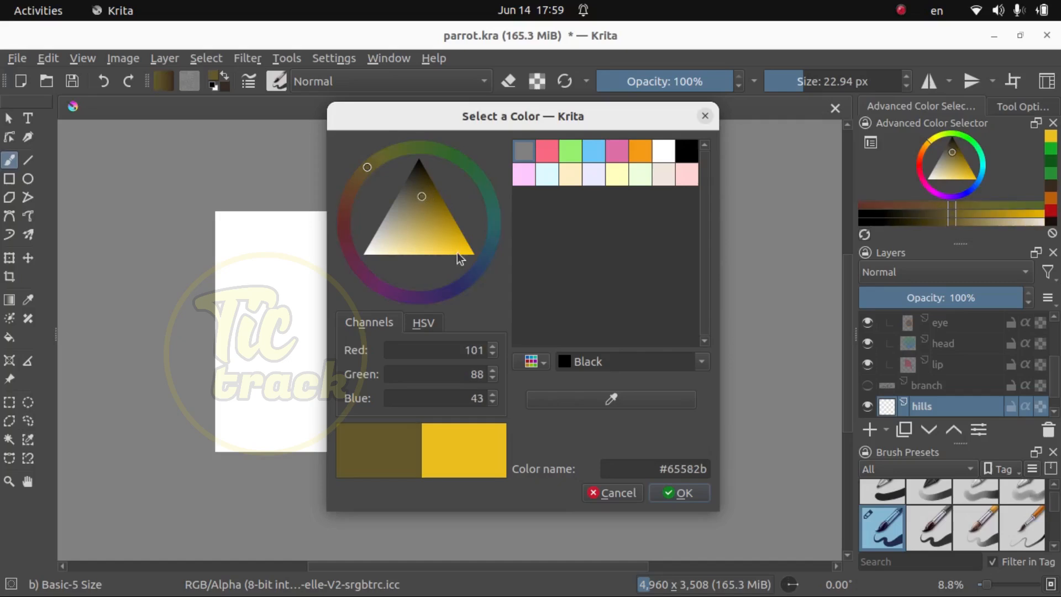
pyautogui.click(640, 150)
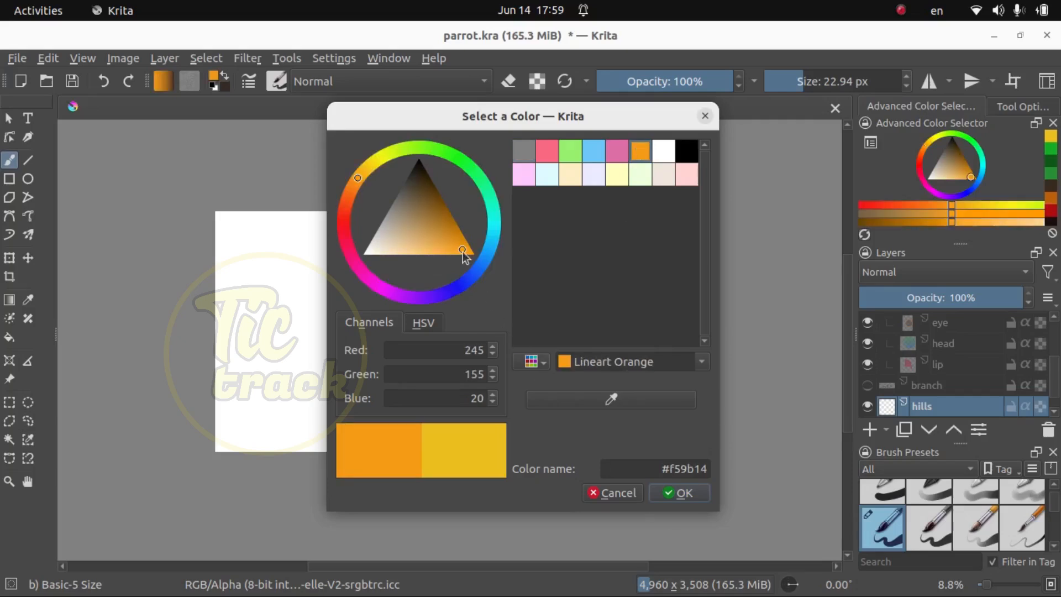
pyautogui.click(447, 220)
pyautogui.click(684, 493)
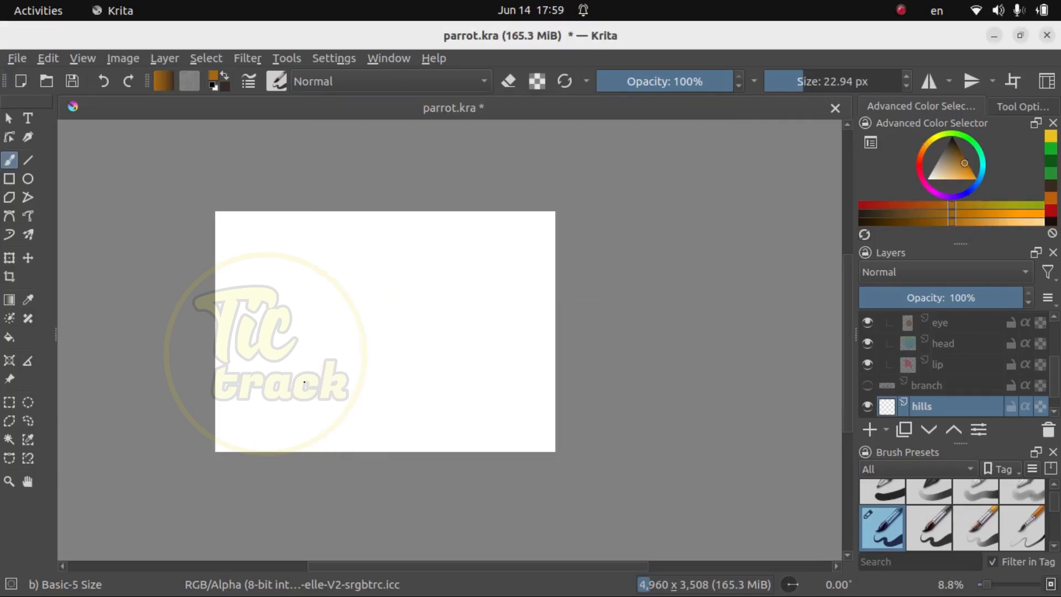
# Step: Draw a closed Bezier outline of three hills across the canvas's lower half, closing it below the canvas edge, and fill it with the brownish orange
pyautogui.click(10, 216)
pyautogui.click(216, 419)
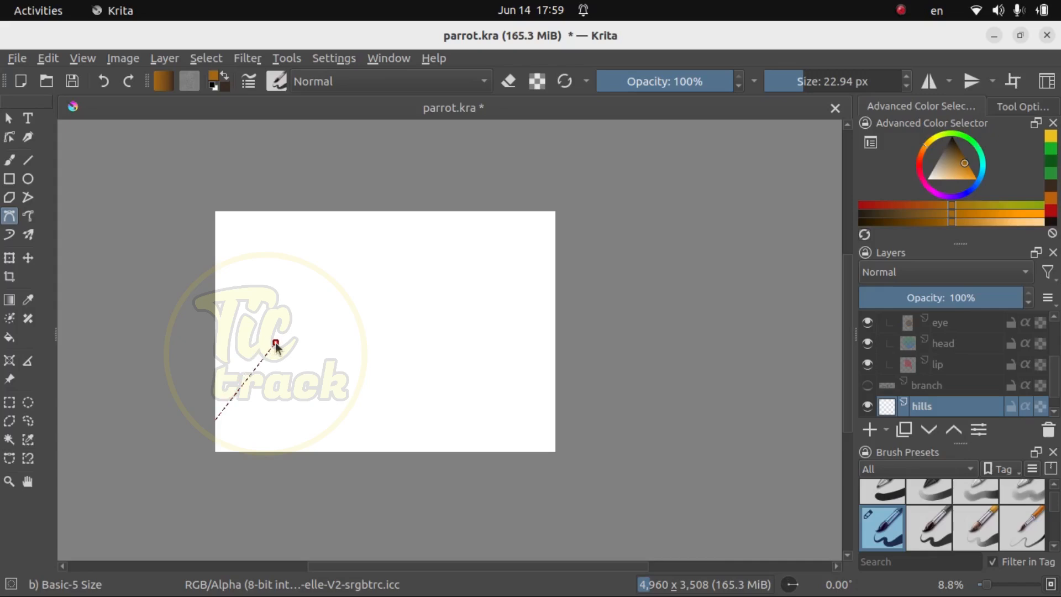
pyautogui.click(215, 420)
pyautogui.moveTo(215, 420); pyautogui.dragTo(281, 385)
pyautogui.click(279, 380)
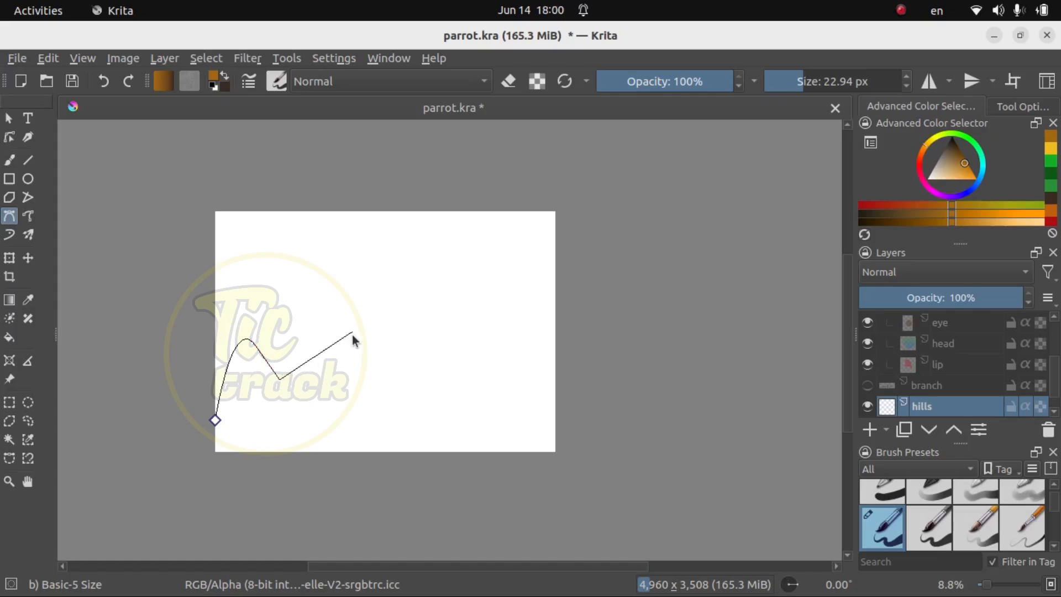
pyautogui.moveTo(398, 355); pyautogui.dragTo(462, 428)
pyautogui.moveTo(518, 353); pyautogui.dragTo(565, 410)
pyautogui.click(557, 473)
pyautogui.click(215, 472)
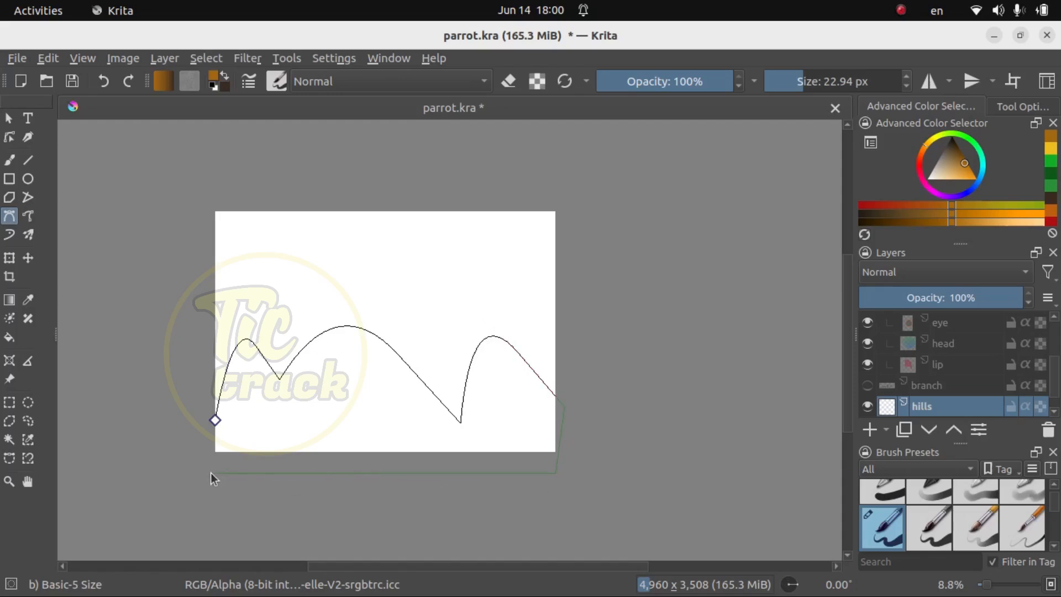
pyautogui.click(215, 421)
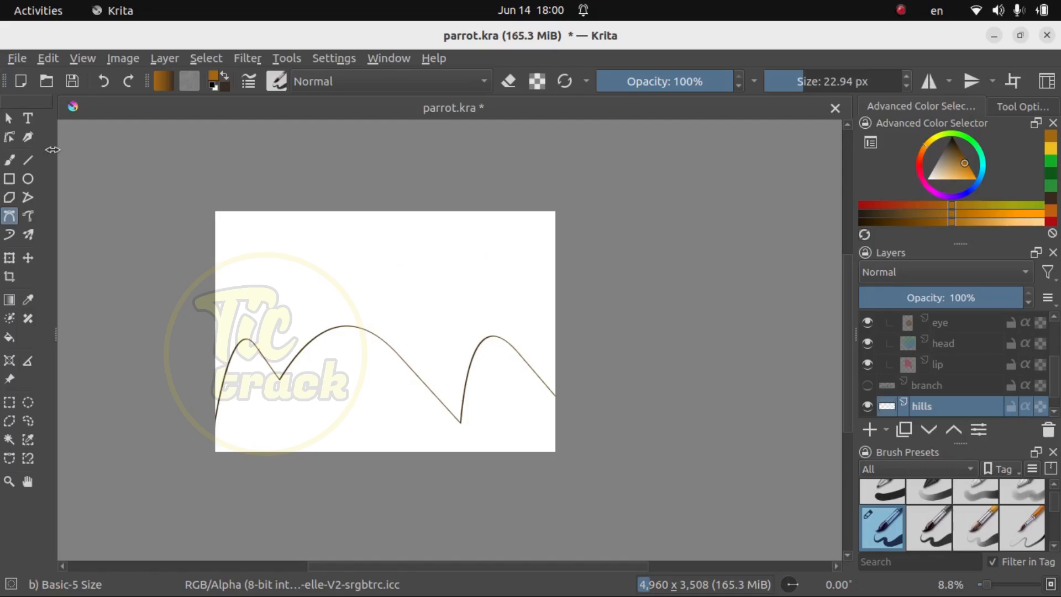
pyautogui.click(8, 337)
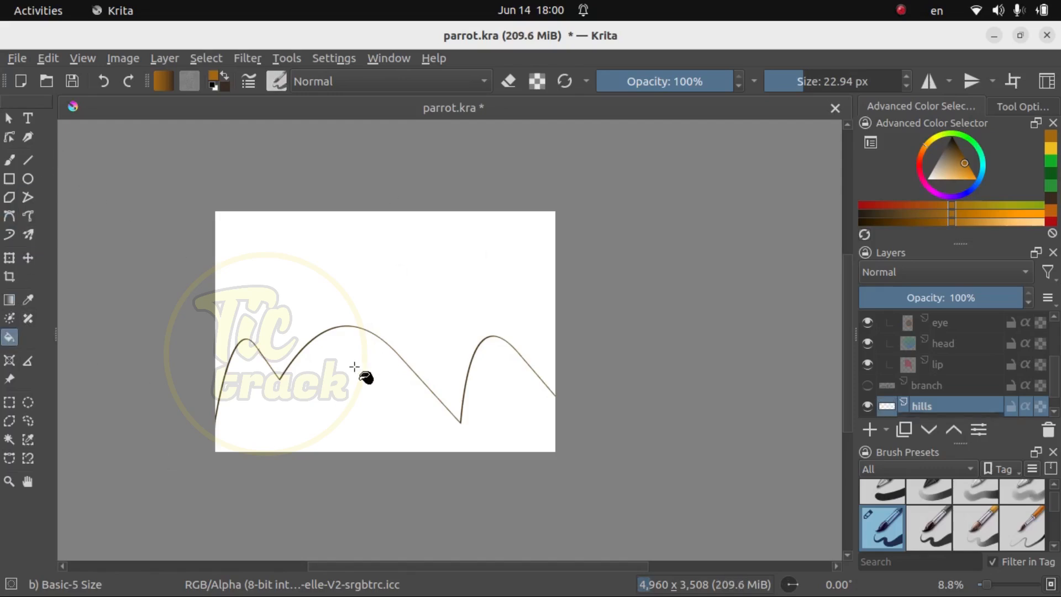
pyautogui.click(355, 366)
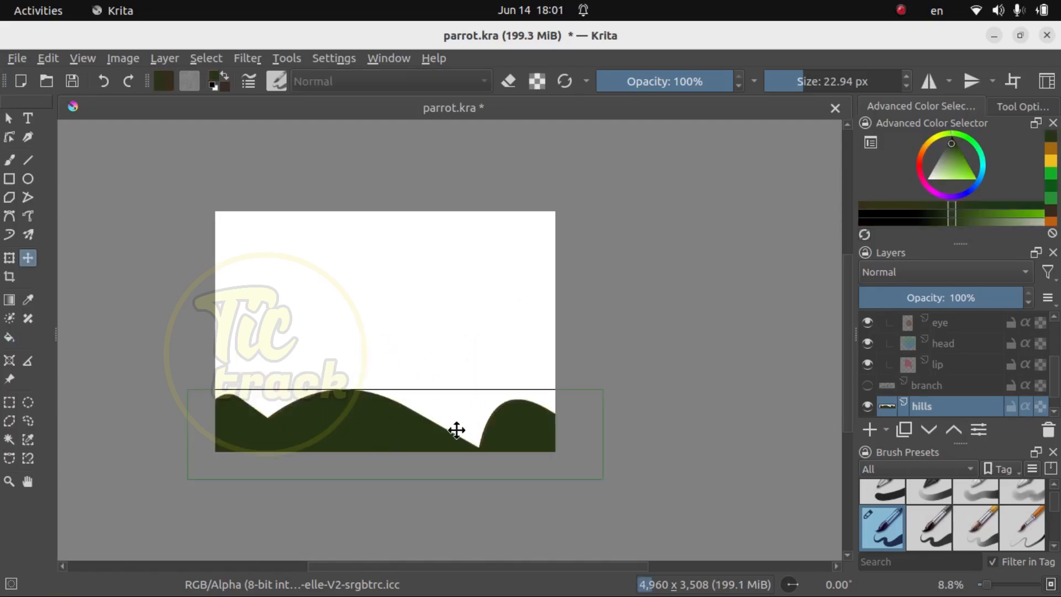
# Step: Duplicate the hills layer
pyautogui.rightClick(934, 407)
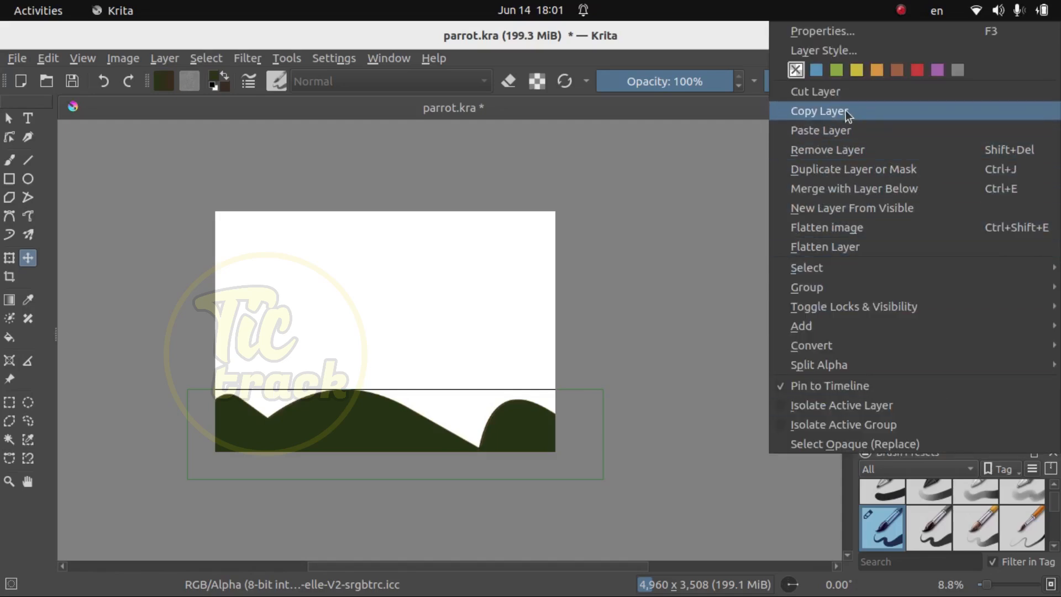
pyautogui.click(845, 171)
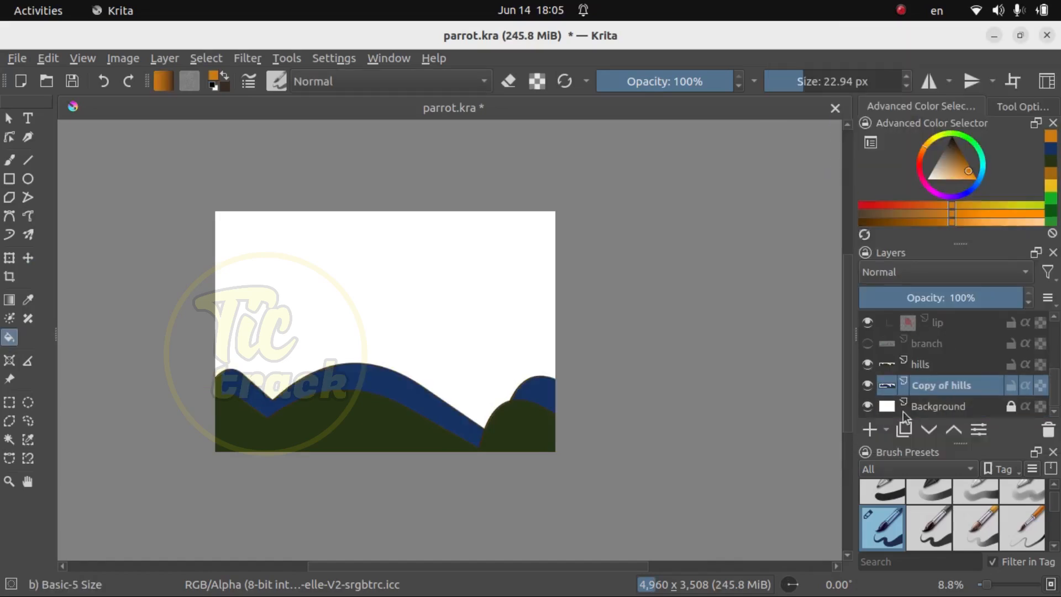
# Step: Add a new paint layer between the hills and Copy of hills layers and name it sun
pyautogui.click(871, 431)
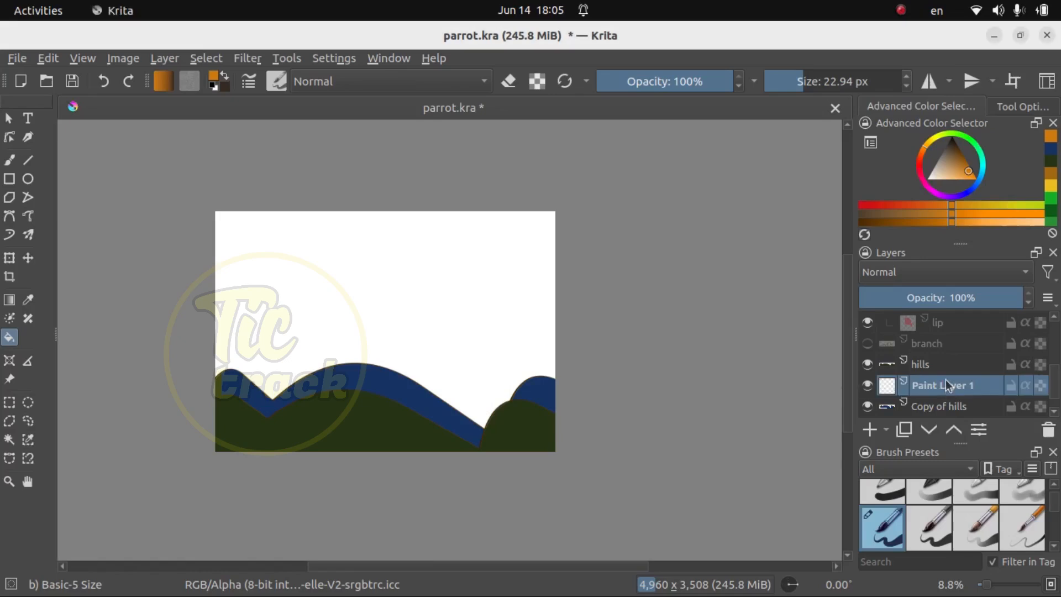
pyautogui.doubleClick(947, 384)
pyautogui.write('sun')
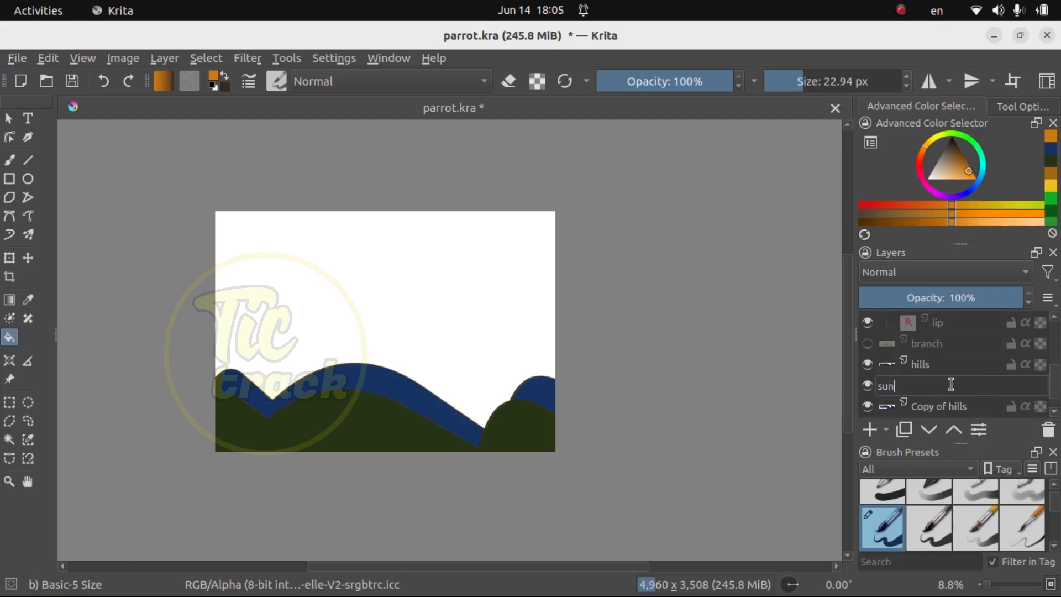
pyautogui.press('Return')
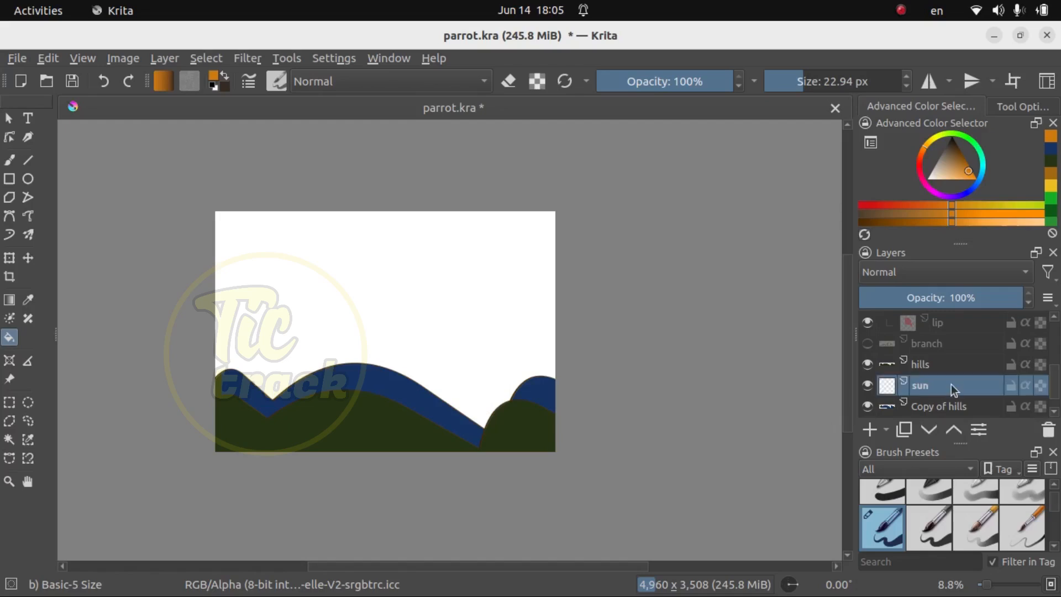
# Step: Draw a circle overlapping the crest of the middle blue hill and fill it with orange as the sun
pyautogui.click(28, 179)
pyautogui.moveTo(336, 306); pyautogui.dragTo(409, 379)
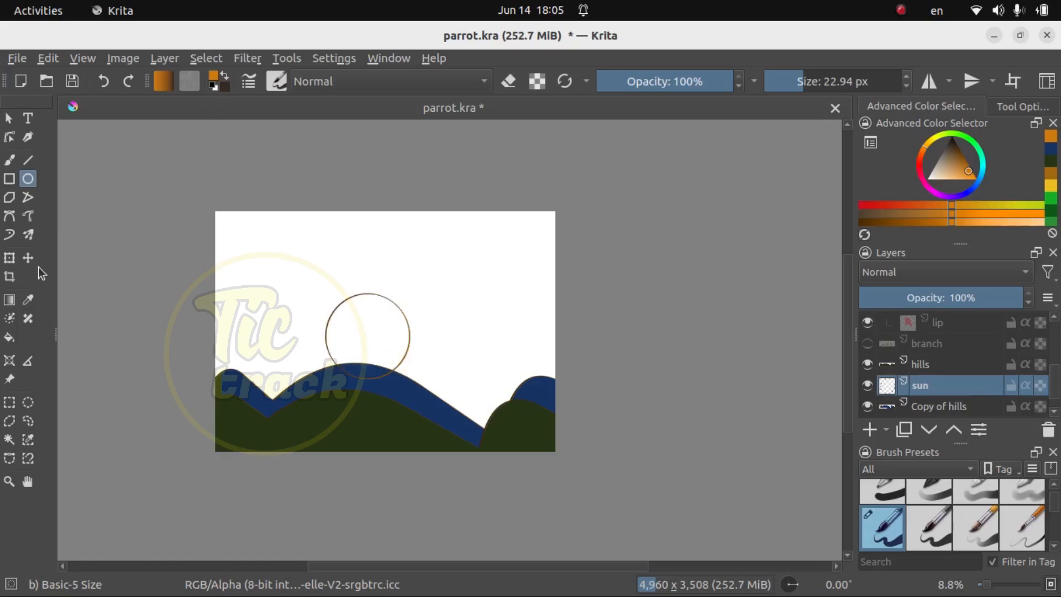
pyautogui.click(11, 339)
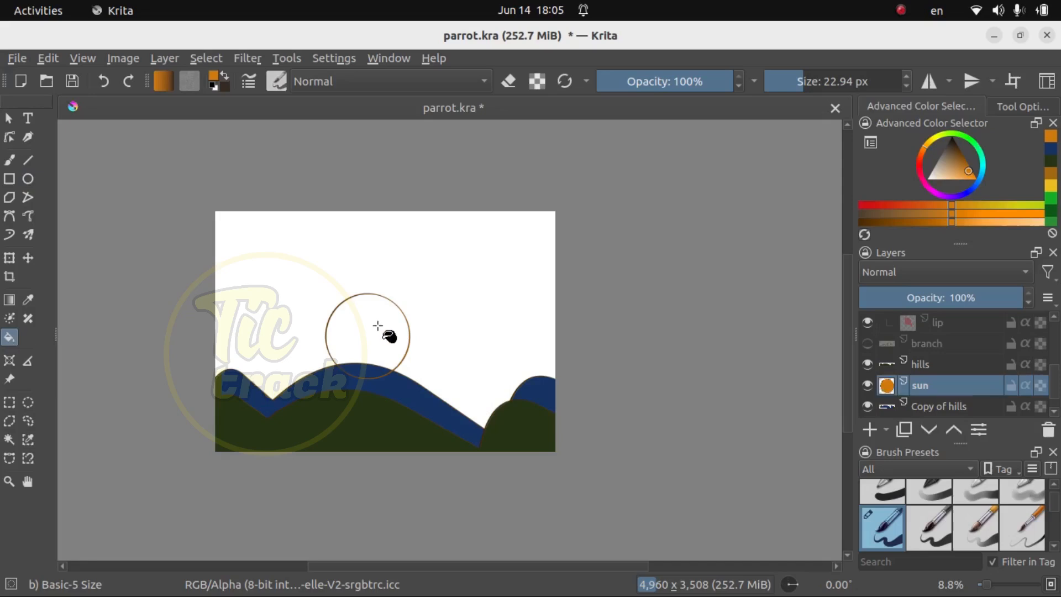
pyautogui.click(379, 327)
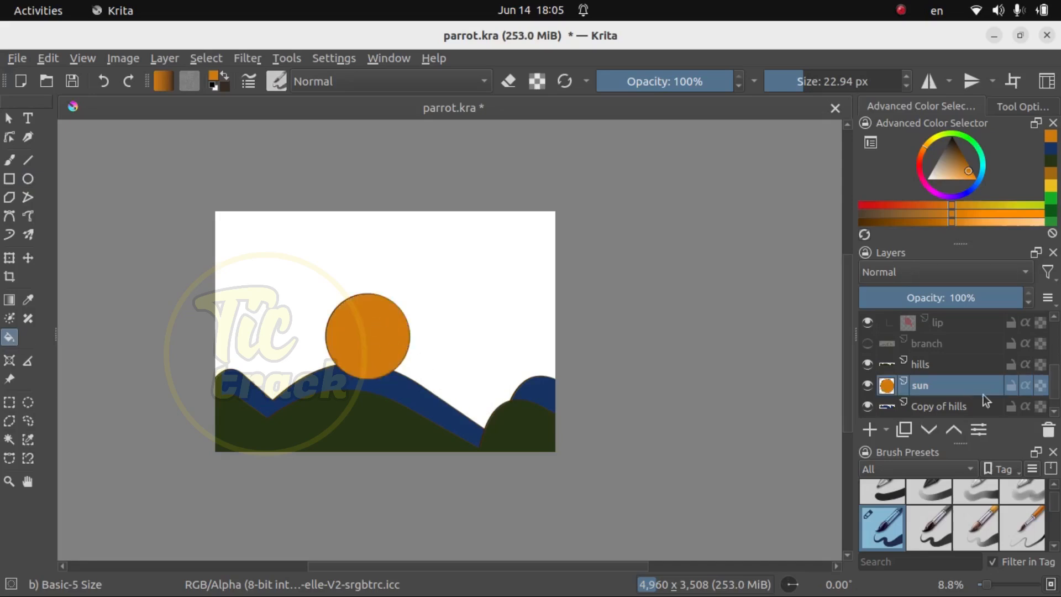
# Step: Move the sun layer below the Copy of hills layer and make the branch layer and bird group visible
pyautogui.moveTo(961, 384)
pyautogui.mouseDown()
pyautogui.moveTo(956, 414)
pyautogui.moveTo(949, 396)
pyautogui.mouseUp()
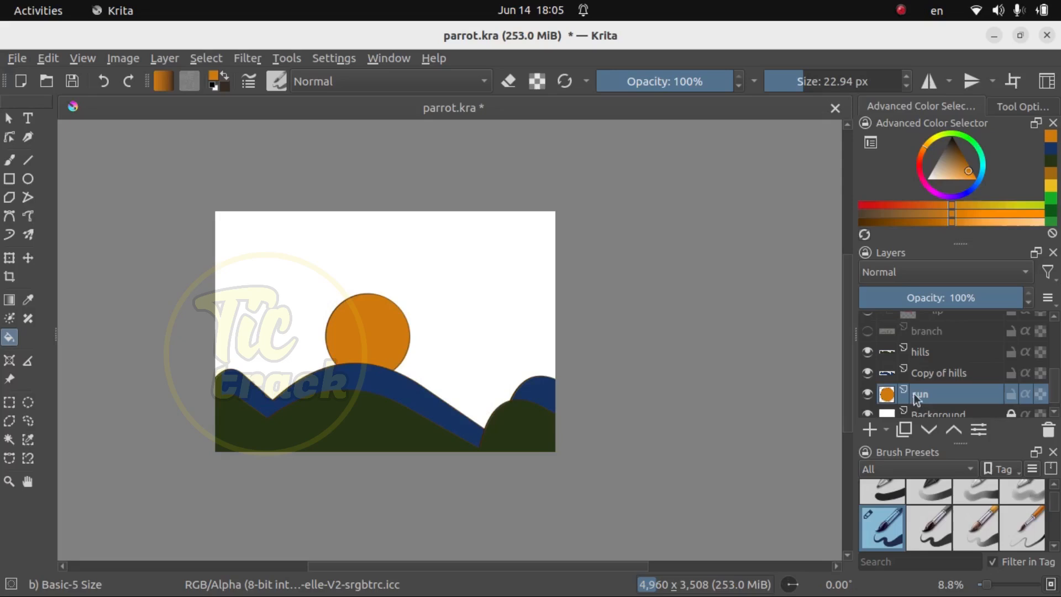
pyautogui.moveTo(1053, 393); pyautogui.dragTo(1050, 372)
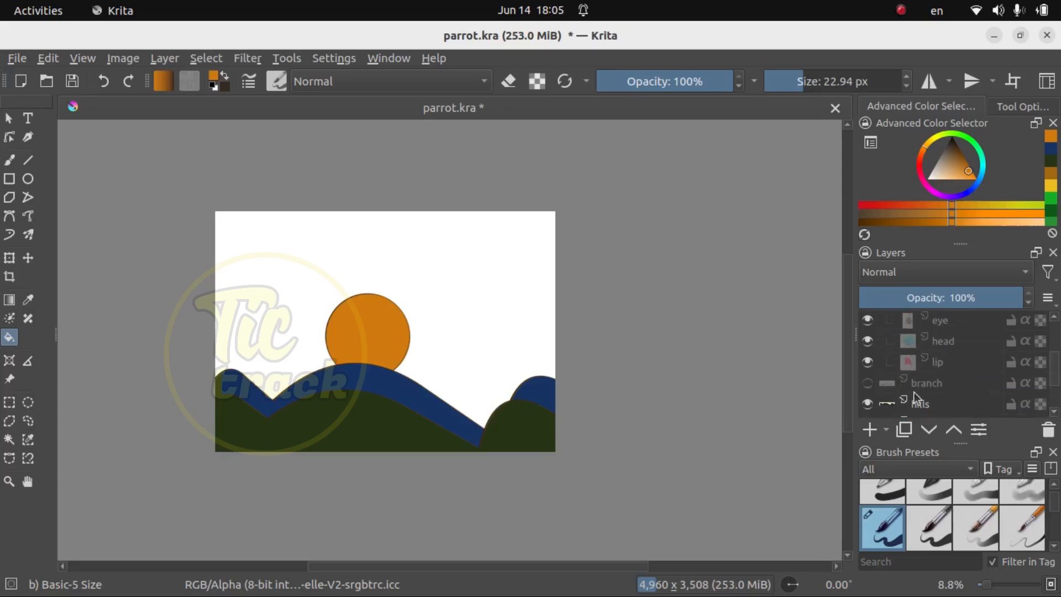
pyautogui.click(866, 381)
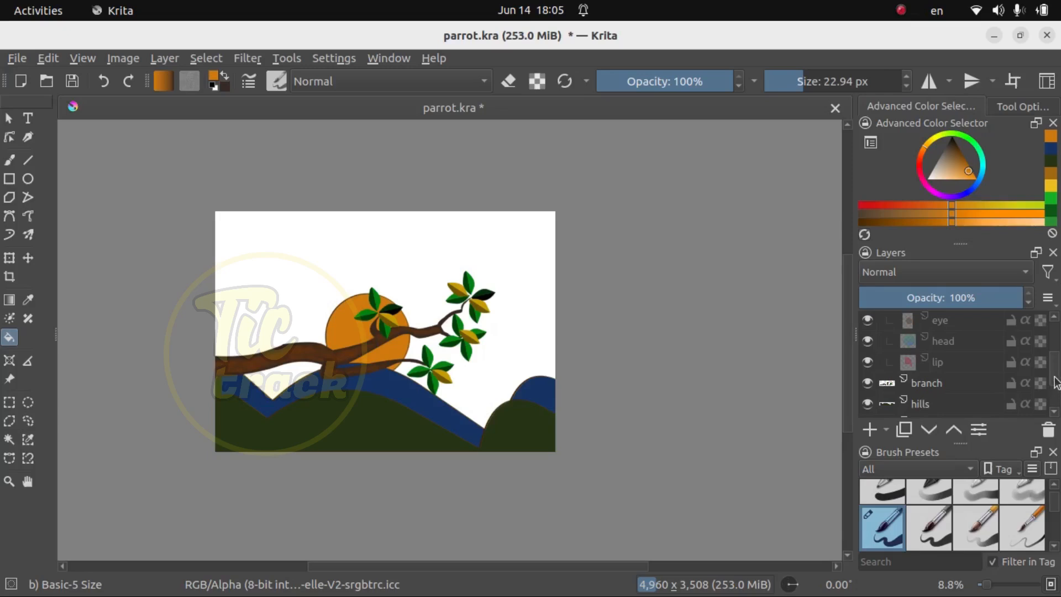
pyautogui.moveTo(1056, 382); pyautogui.dragTo(1055, 350)
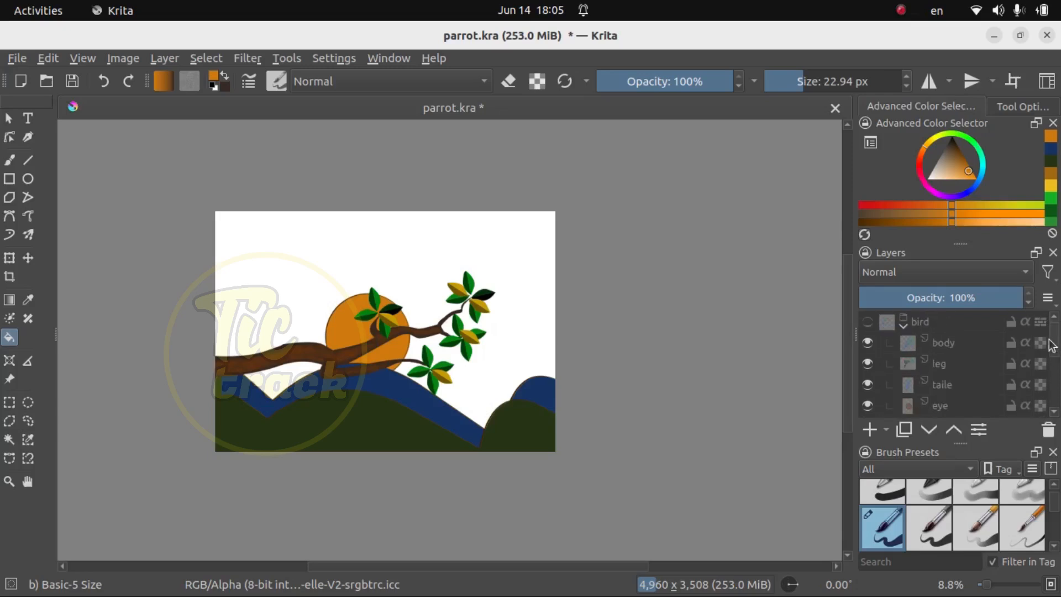
pyautogui.click(870, 323)
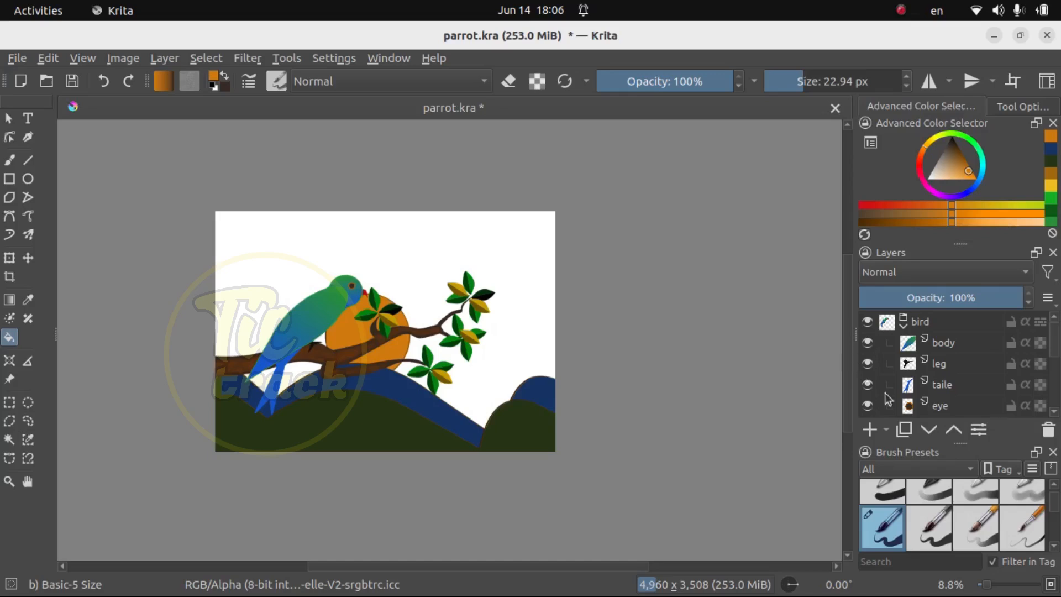
# Step: Shift the branch layer slightly to the right and stretch it horizontally toward the canvas's right edge
pyautogui.moveTo(1057, 347); pyautogui.dragTo(1055, 381)
pyautogui.click(959, 393)
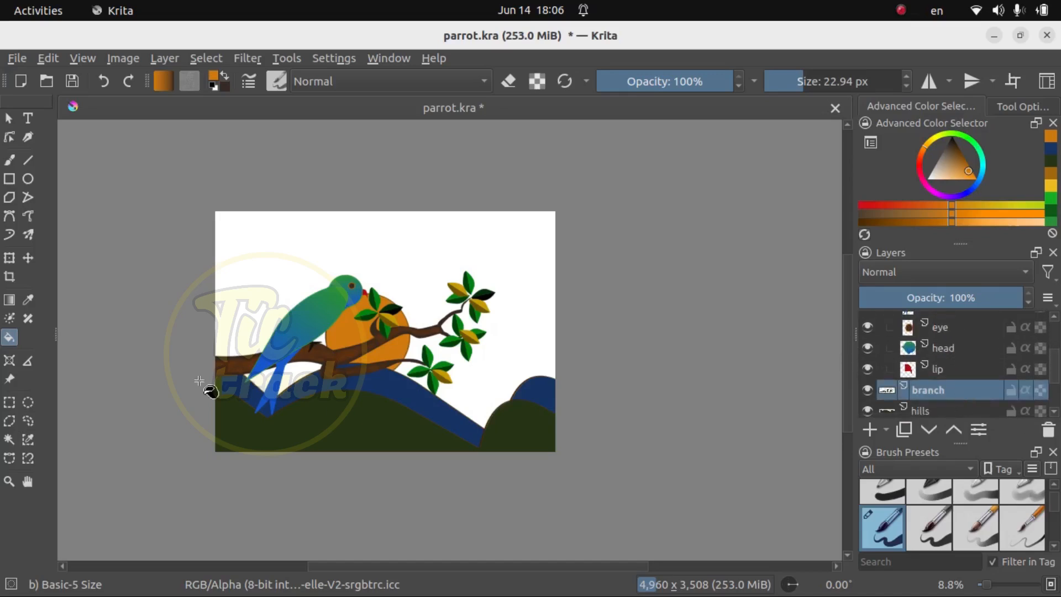
pyautogui.click(27, 257)
pyautogui.moveTo(391, 338)
pyautogui.mouseDown()
pyautogui.moveTo(429, 329)
pyautogui.moveTo(401, 337)
pyautogui.mouseUp()
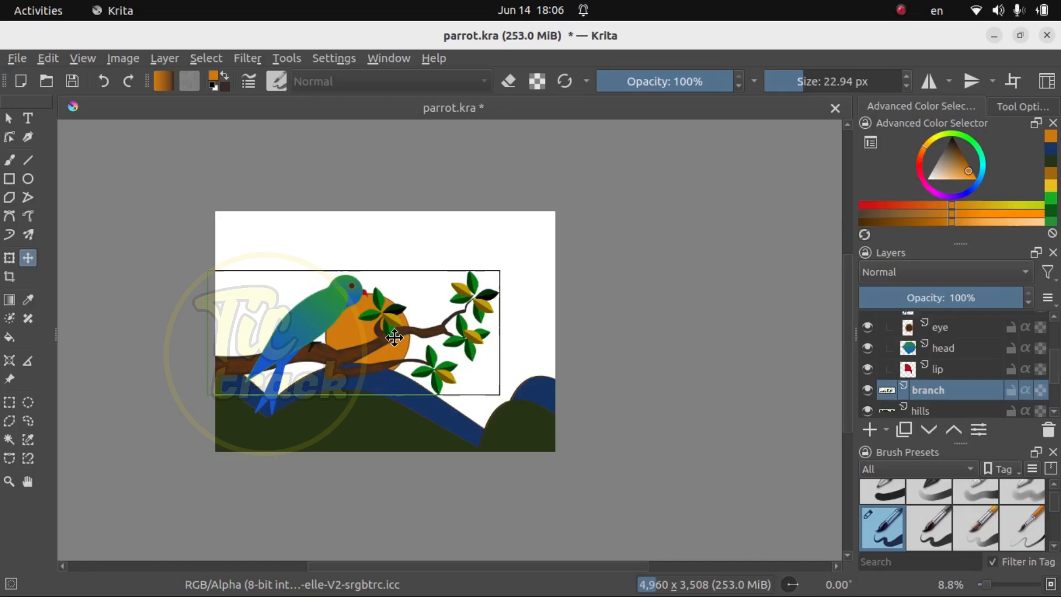
pyautogui.click(10, 260)
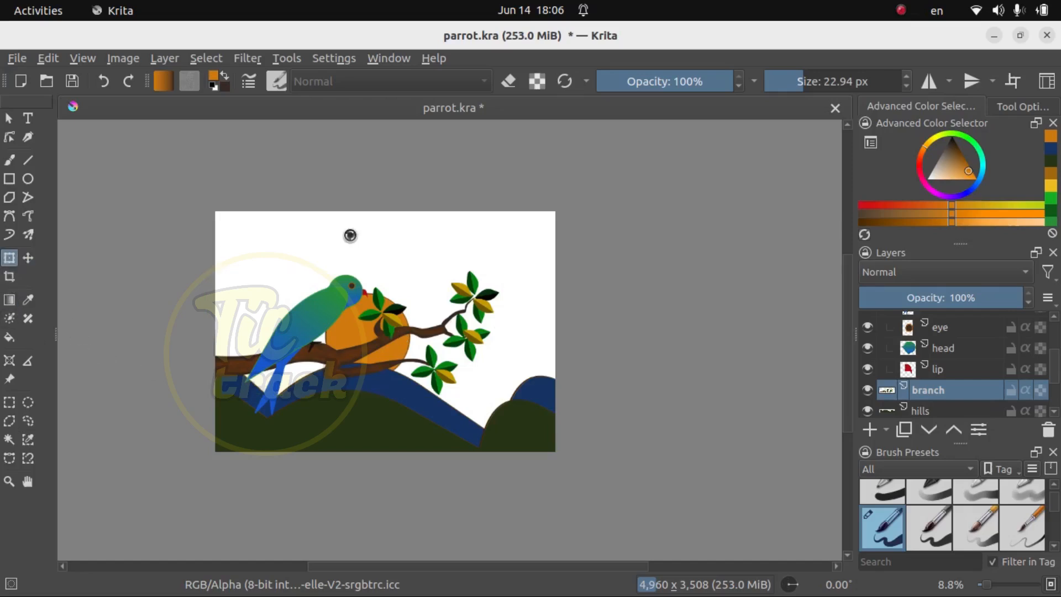
pyautogui.moveTo(500, 331); pyautogui.dragTo(539, 335)
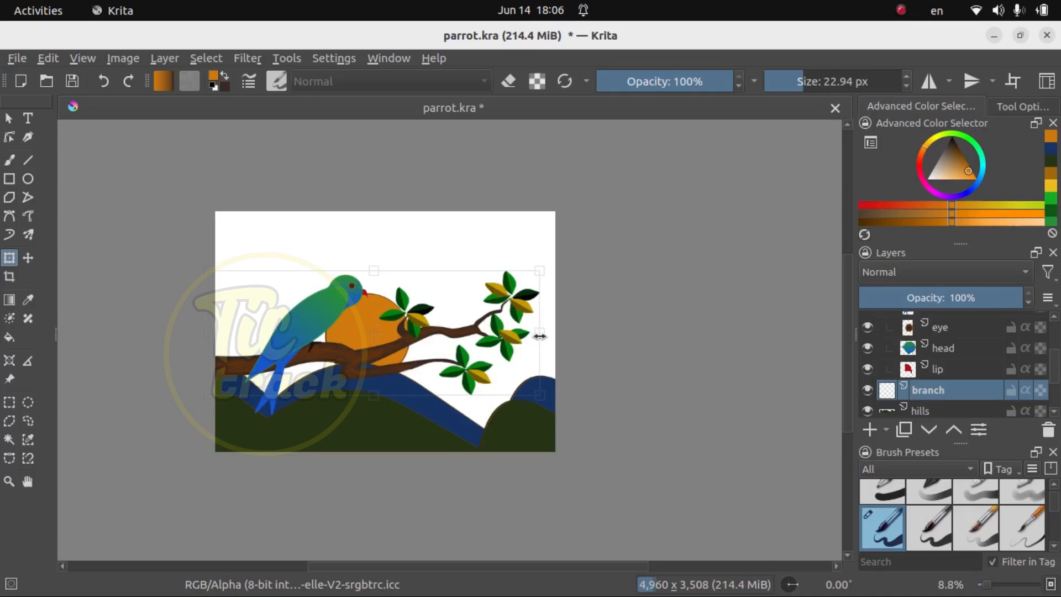
pyautogui.moveTo(540, 335); pyautogui.dragTo(536, 334)
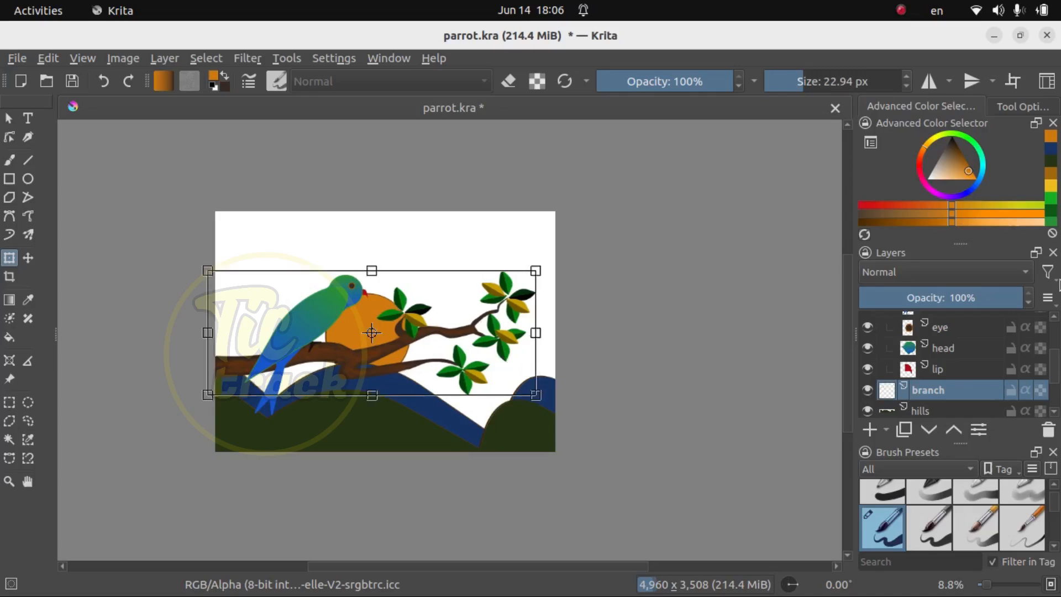
# Step: Move the whole bird group slightly to the right along the branch
pyautogui.moveTo(1056, 371); pyautogui.dragTo(1053, 334)
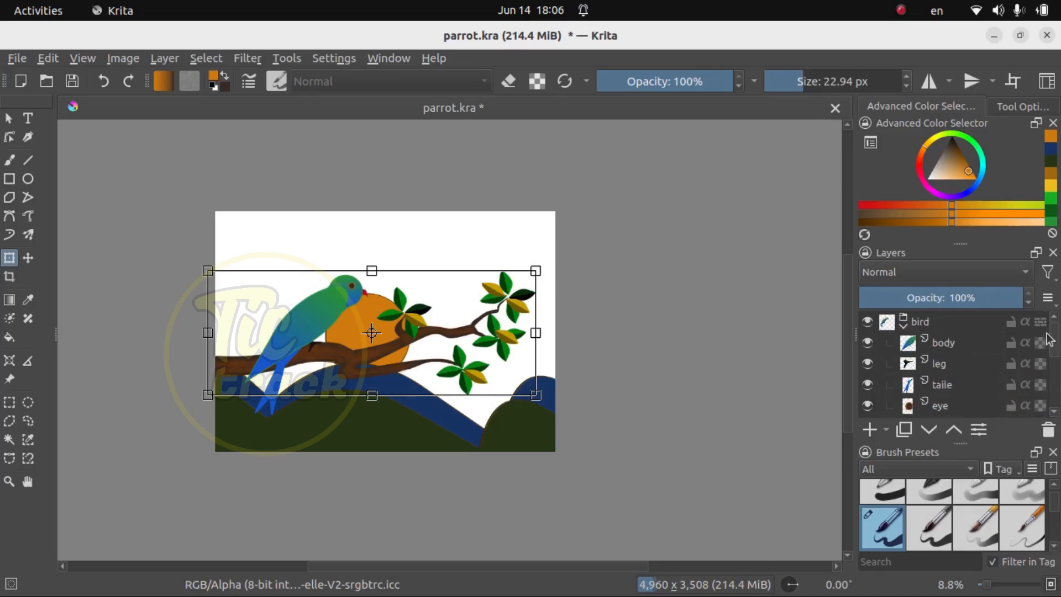
pyautogui.click(951, 323)
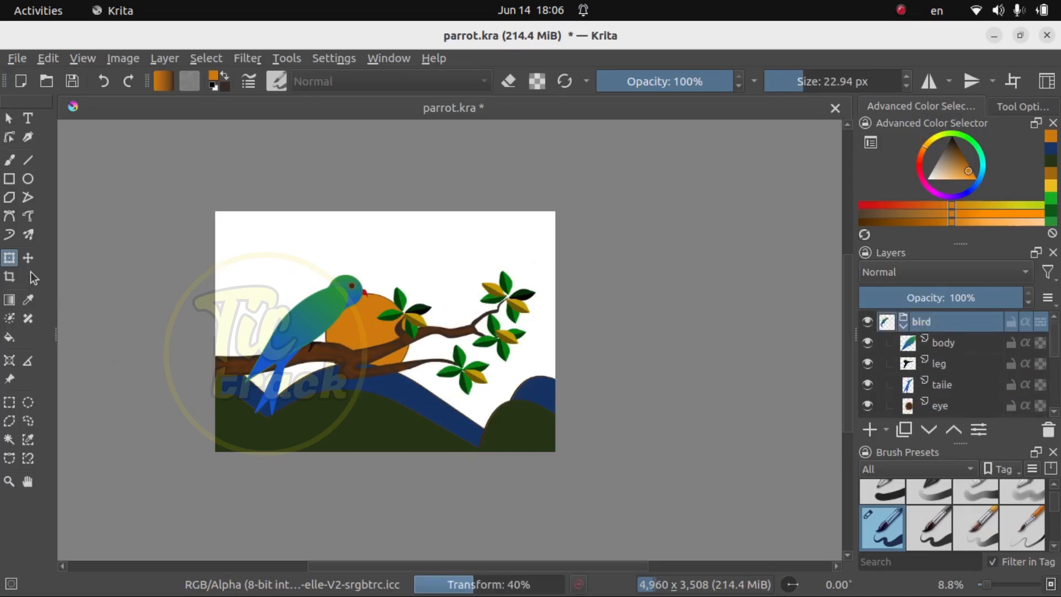
pyautogui.press('t')
pyautogui.moveTo(307, 321)
pyautogui.mouseDown()
pyautogui.moveTo(353, 311)
pyautogui.moveTo(337, 321)
pyautogui.moveTo(374, 297)
pyautogui.moveTo(363, 284)
pyautogui.moveTo(320, 306)
pyautogui.moveTo(308, 327)
pyautogui.moveTo(320, 322)
pyautogui.mouseUp()
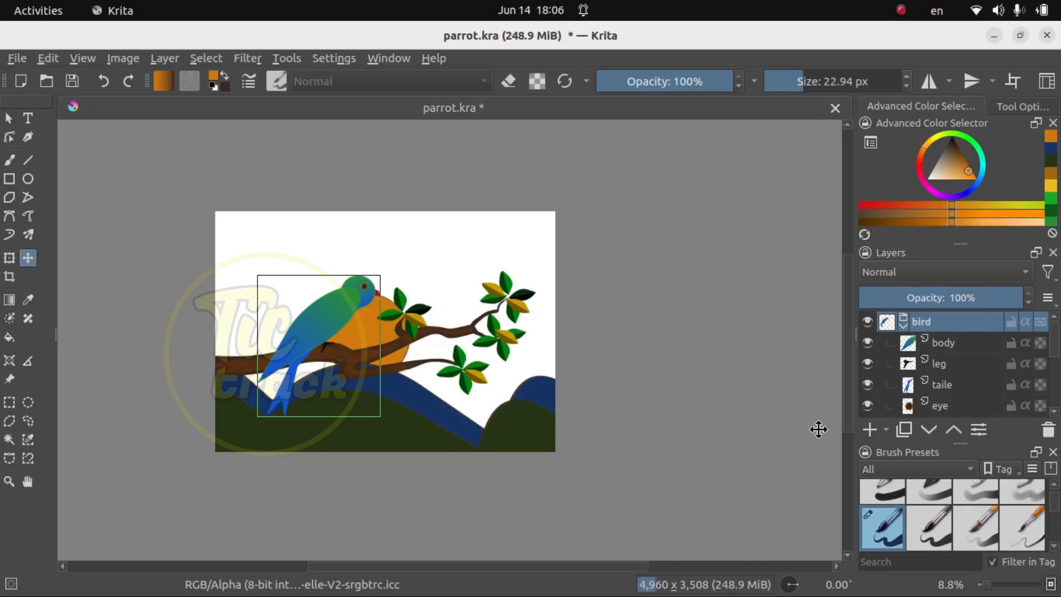
# Step: Raise the sun above the hills, enlarge it proportionally and reposition it behind the parrot's head and upper body
pyautogui.moveTo(1056, 344); pyautogui.dragTo(1056, 386)
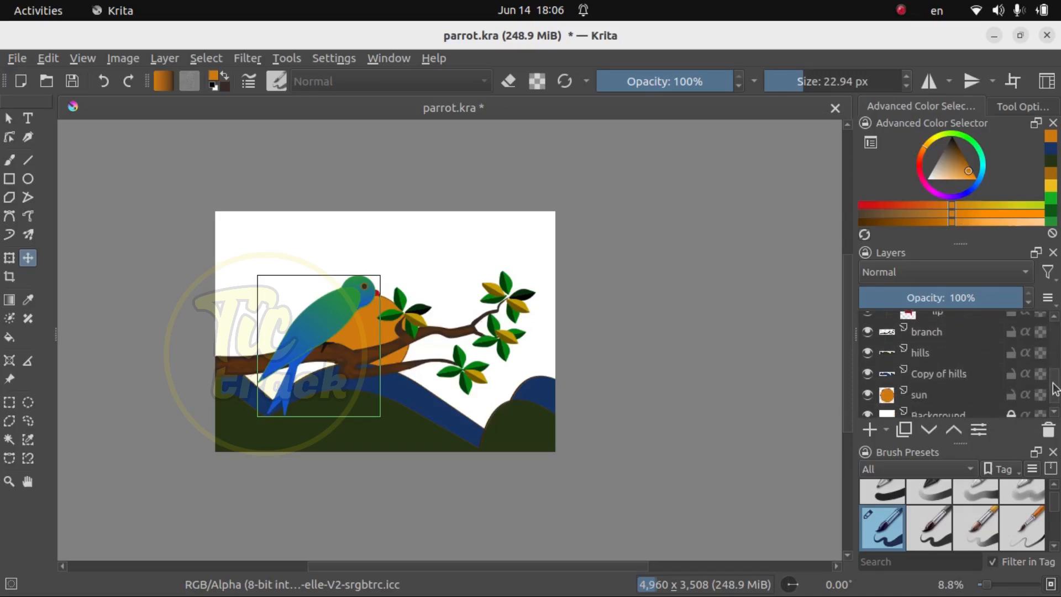
pyautogui.click(925, 397)
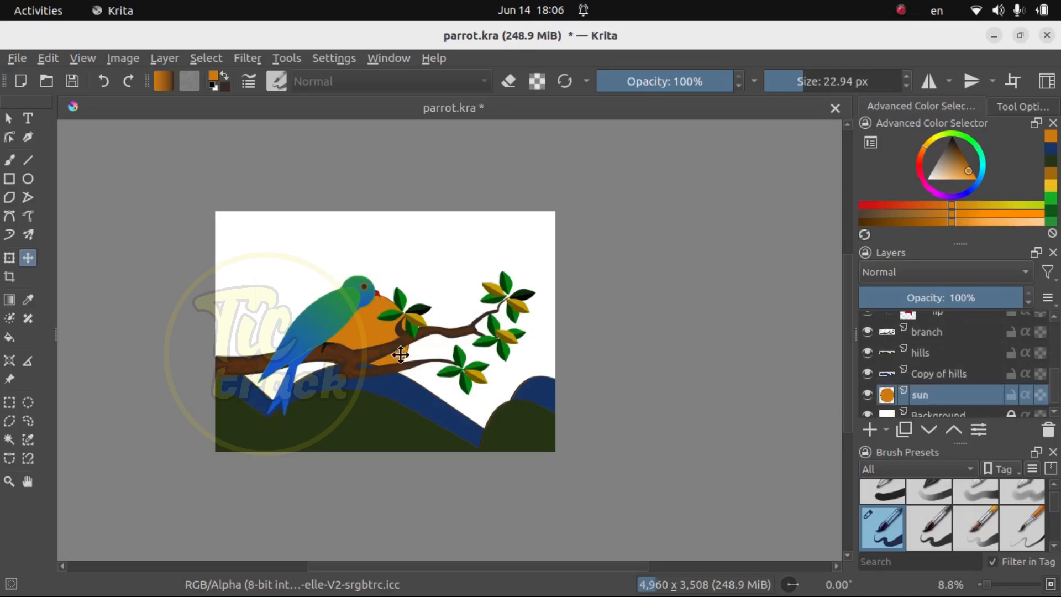
pyautogui.moveTo(364, 316); pyautogui.dragTo(362, 289)
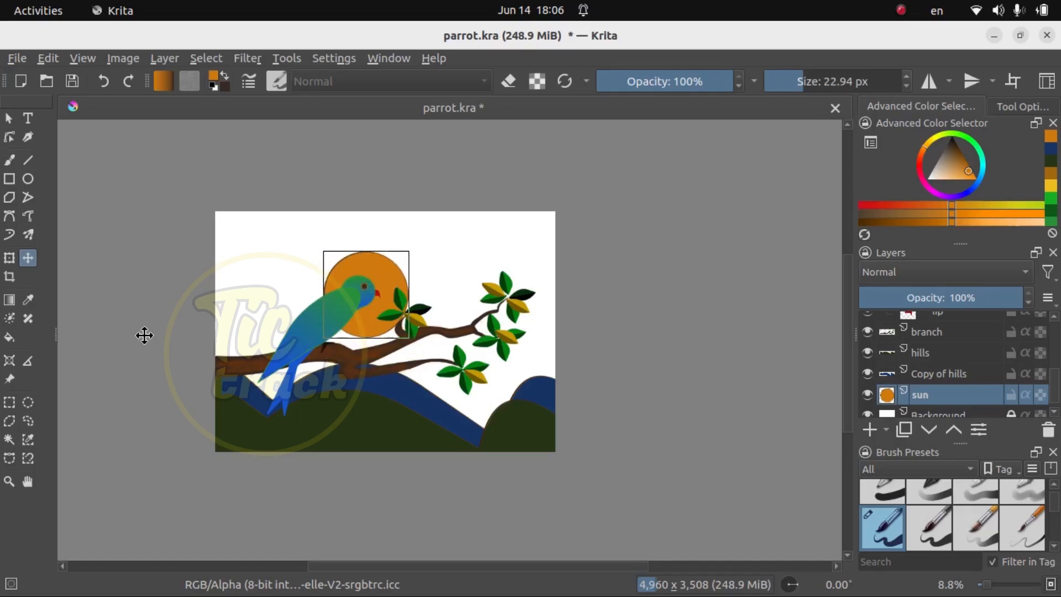
pyautogui.click(10, 258)
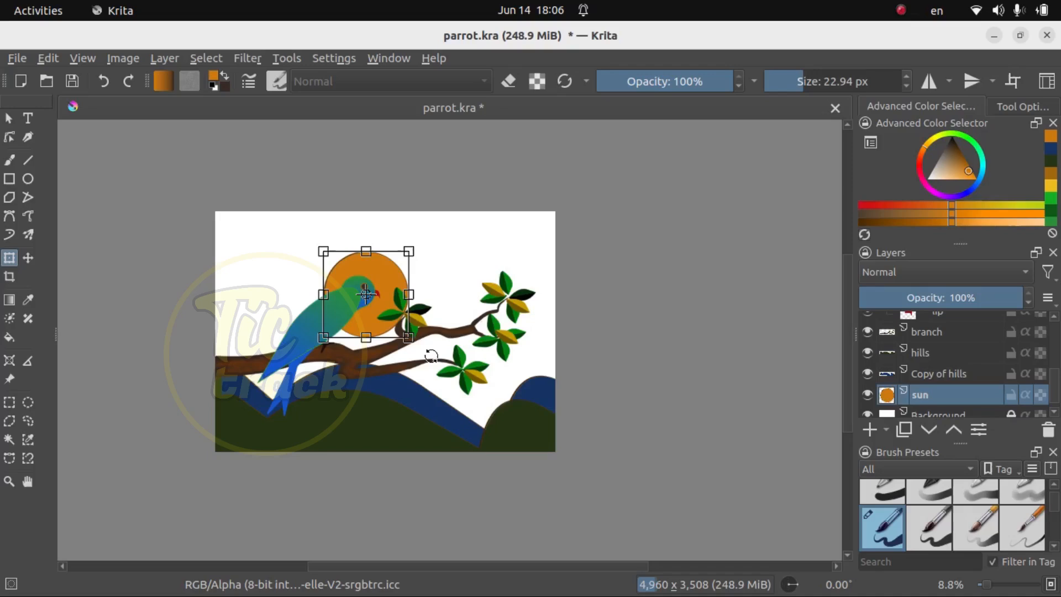
pyautogui.moveTo(409, 338); pyautogui.dragTo(444, 373)
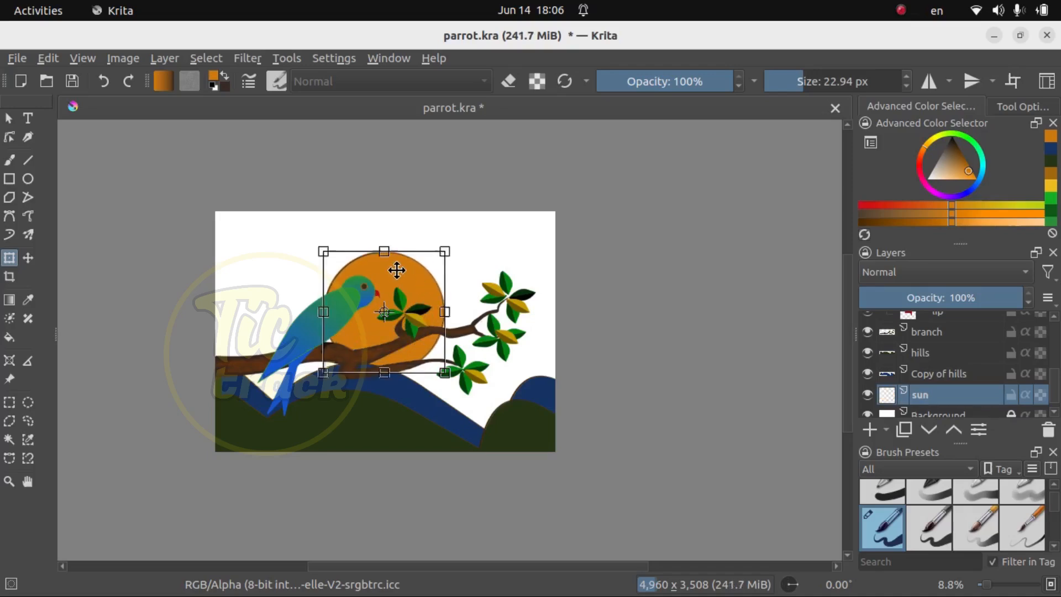
pyautogui.moveTo(395, 269); pyautogui.dragTo(385, 264)
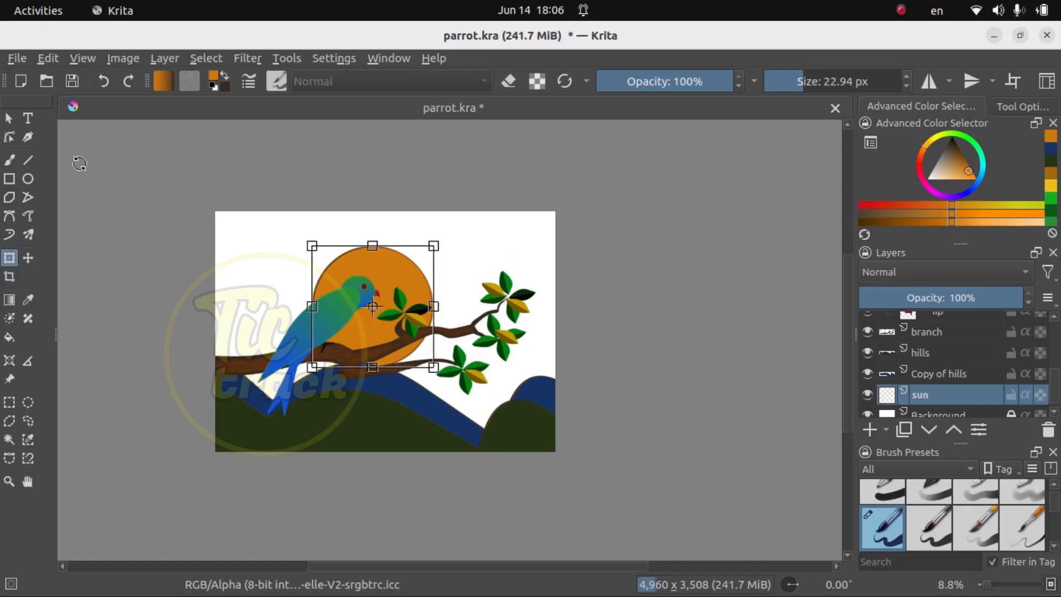
pyautogui.click(8, 120)
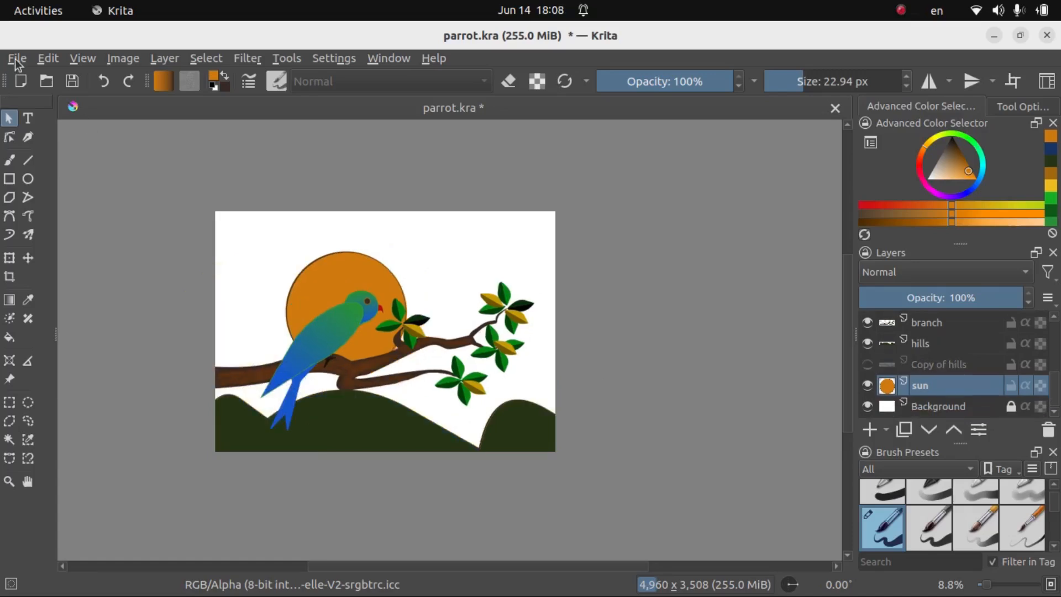
# Step: Start an export of the illustration to the krita folder and name the file bird.png
pyautogui.click(19, 59)
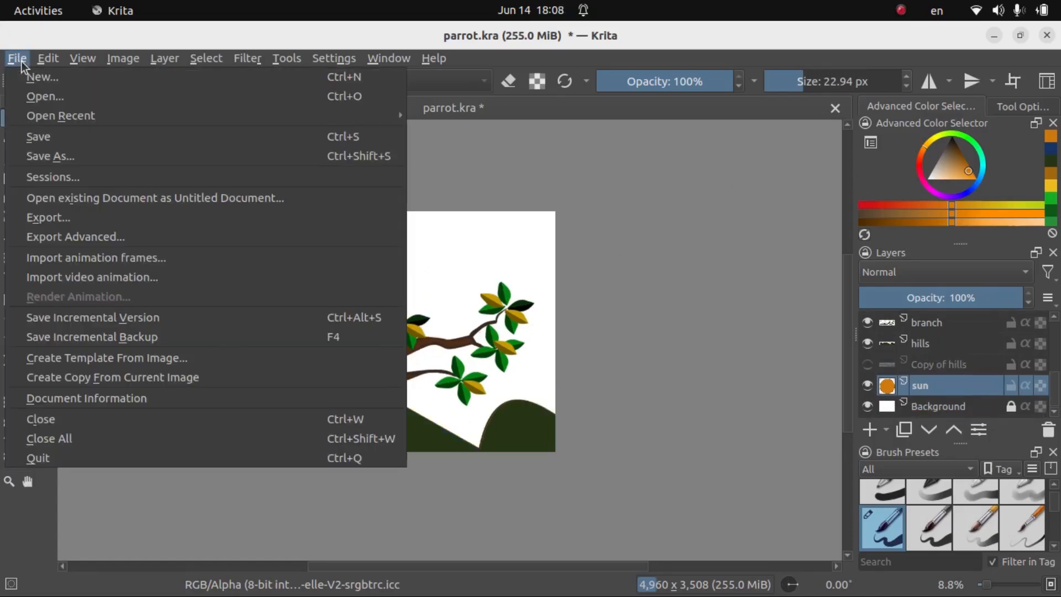
pyautogui.click(76, 215)
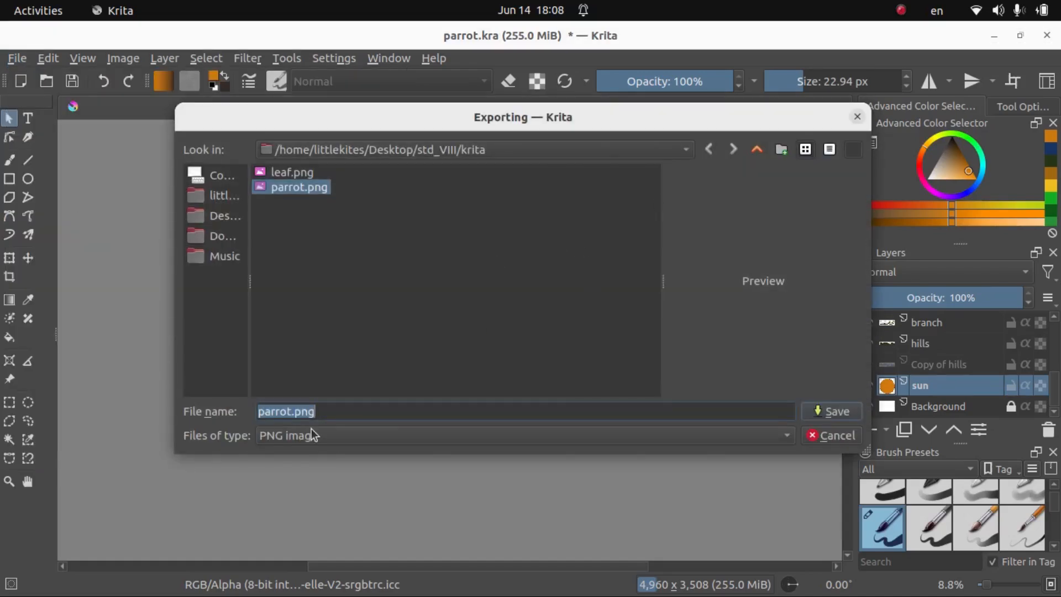
pyautogui.click(289, 409)
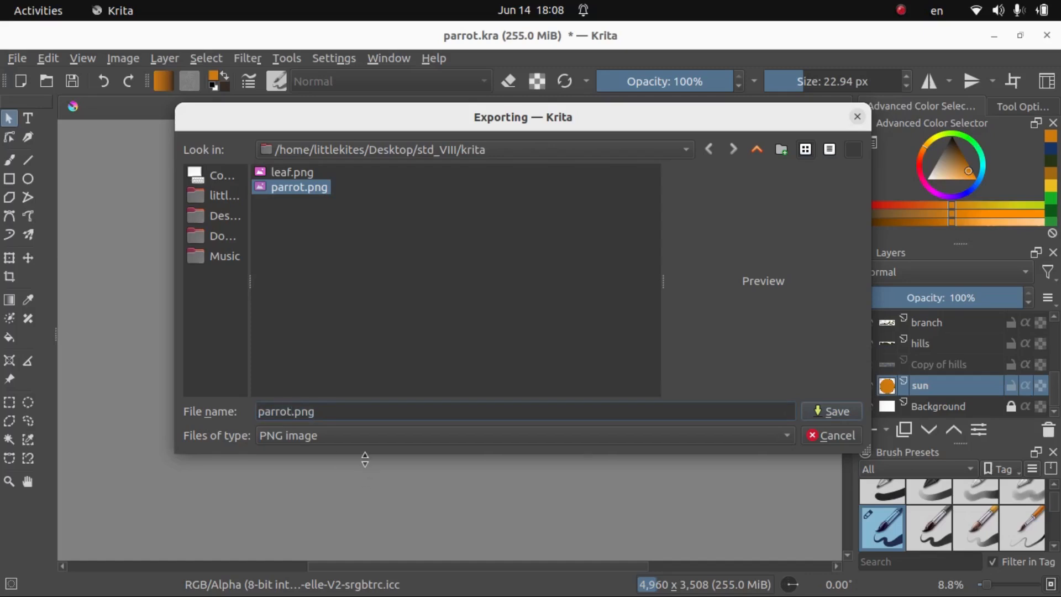
pyautogui.press('BackSpace')
pyautogui.press('BackSpace')
pyautogui.press('BackSpace')
pyautogui.press('BackSpace')
pyautogui.press('BackSpace')
pyautogui.press('BackSpace')
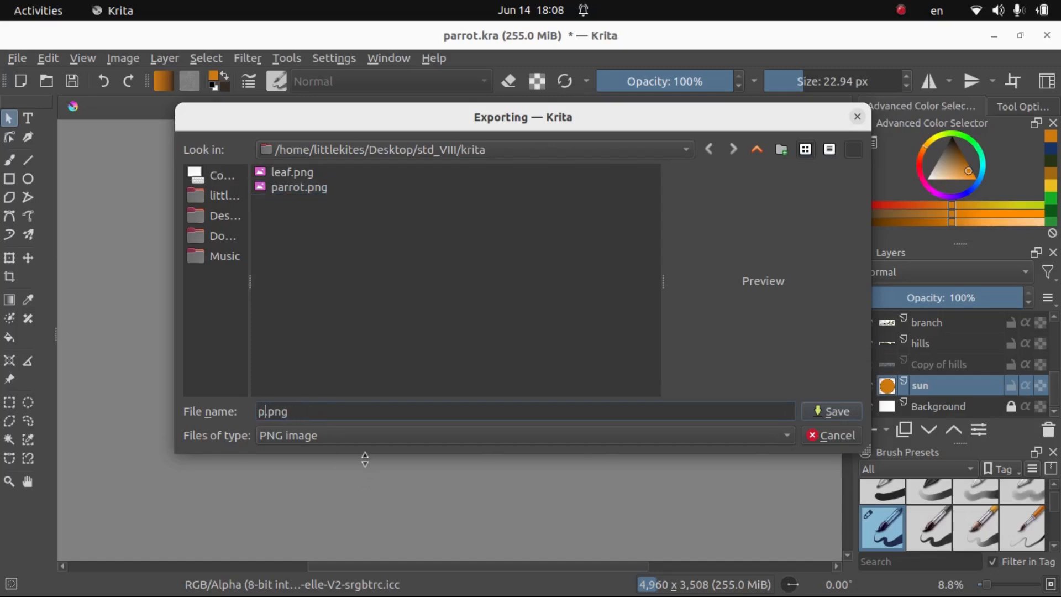
pyautogui.write('bird')
# Step: Set the export file type to PNG image and save it with the default PNG options
pyautogui.click(785, 432)
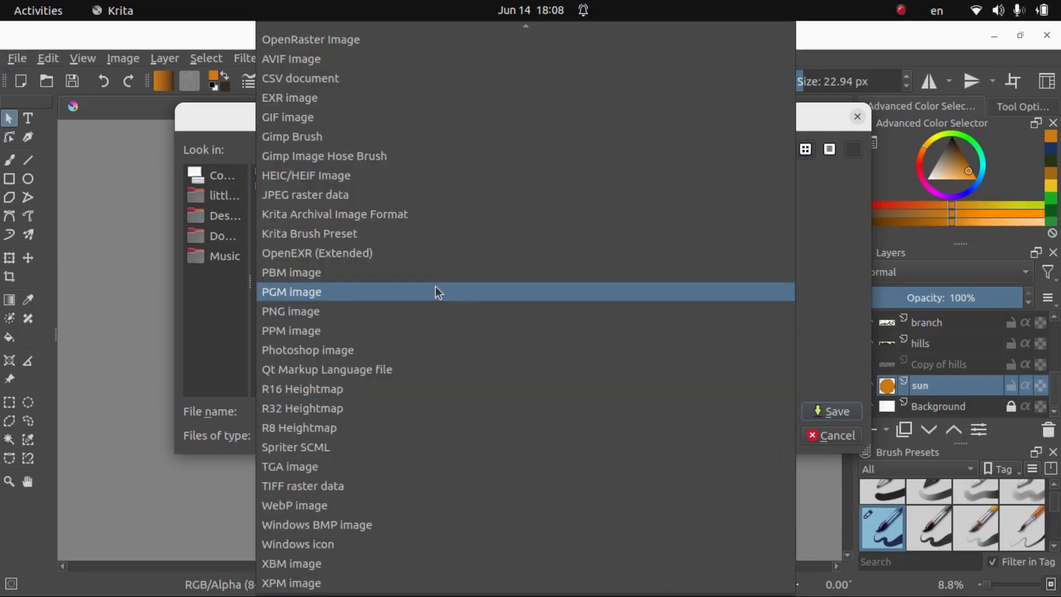
pyautogui.click(410, 307)
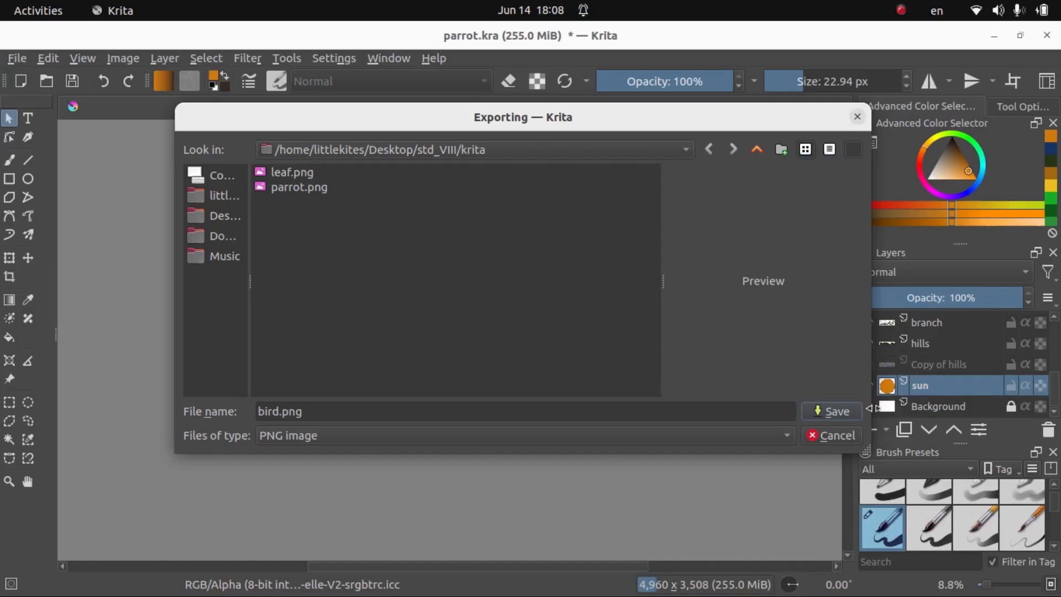
pyautogui.click(834, 411)
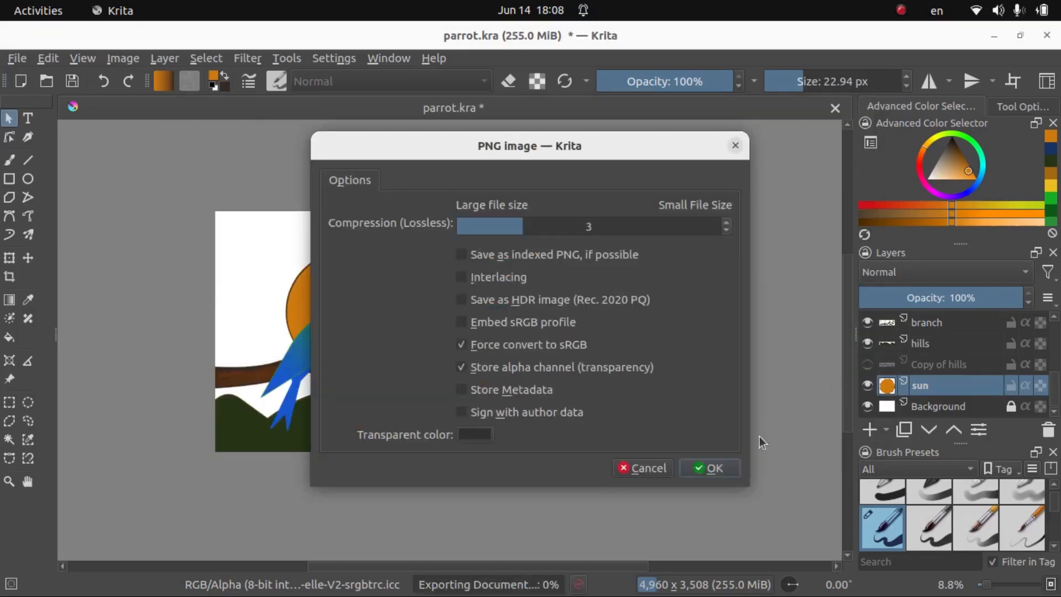
pyautogui.click(713, 468)
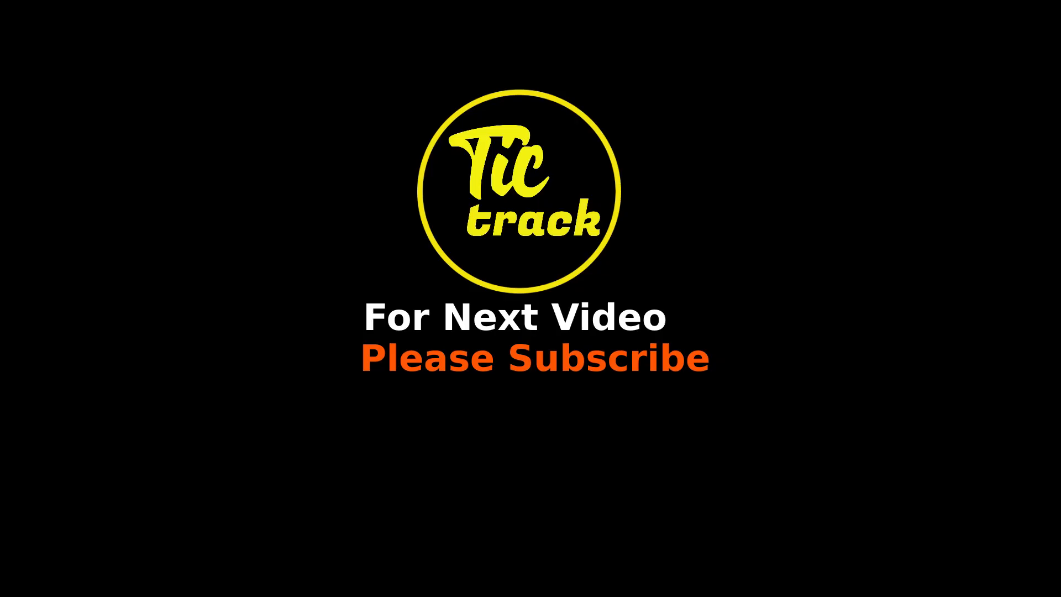